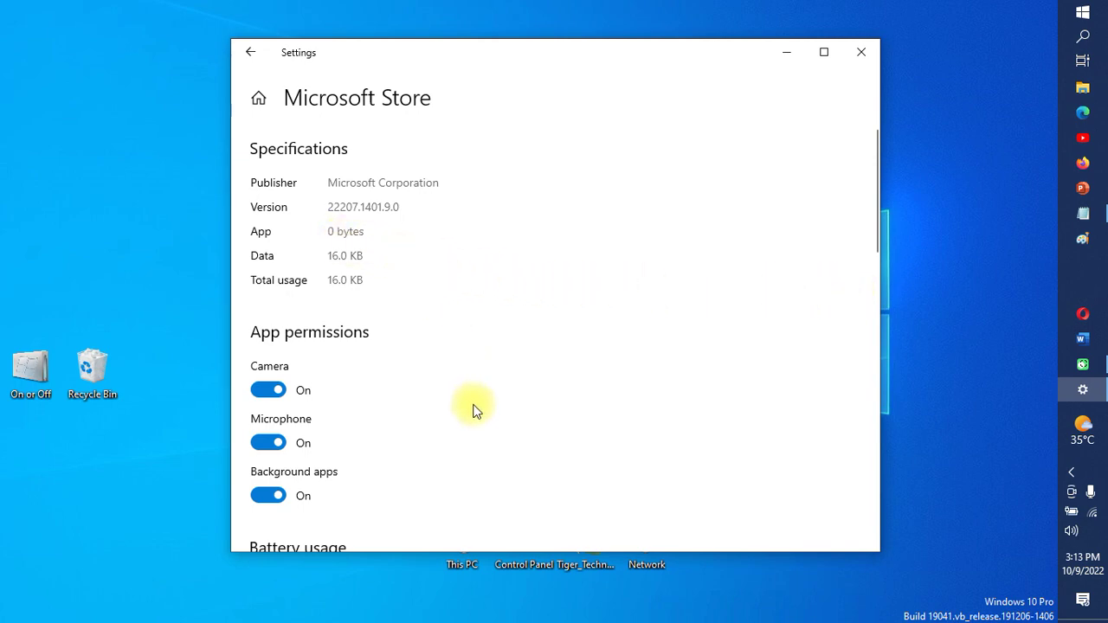
Step: Reset the Microsoft Store app from its app settings, deleting its data, and close Settings
scroll(473, 410, "down", 4)
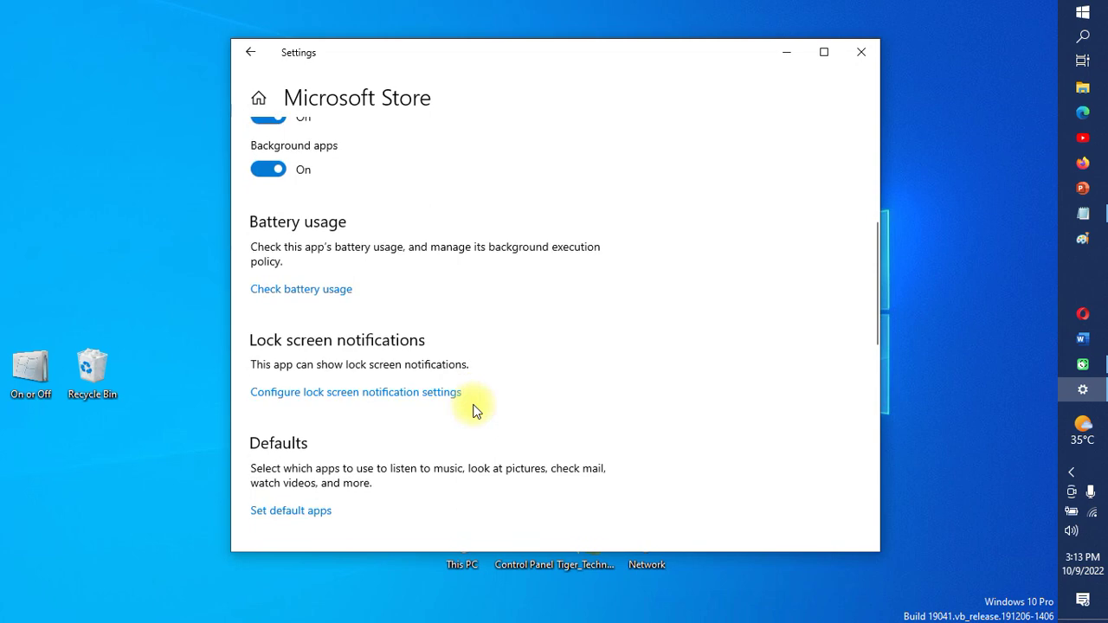
scroll(473, 411, "down", 3)
scroll(474, 410, "down", 2)
scroll(474, 410, "down", 2)
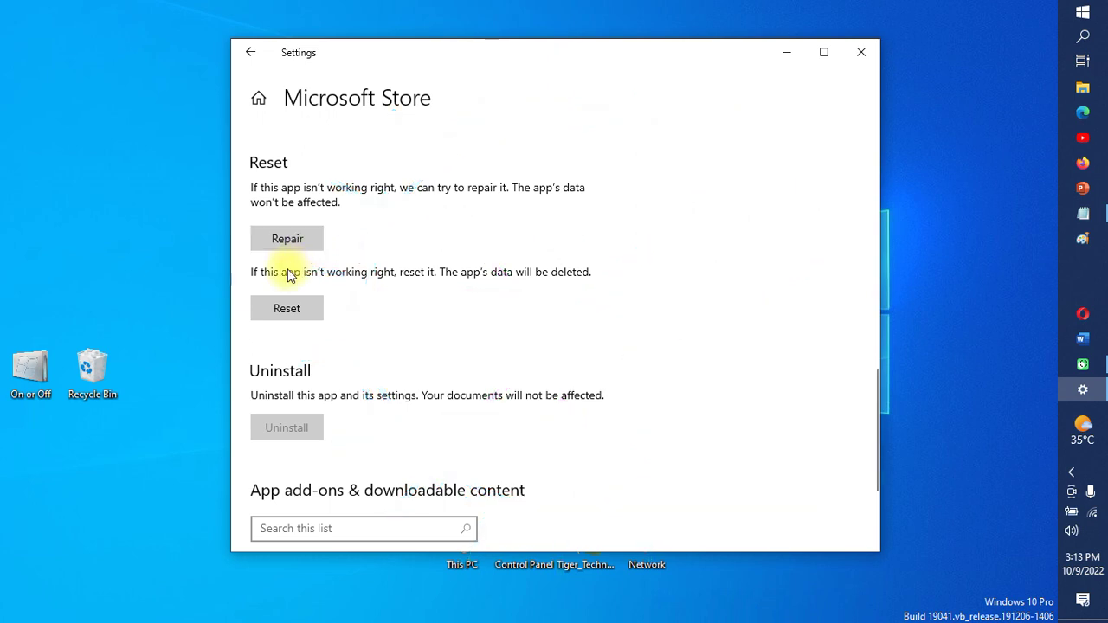
left_click(301, 312)
left_click(419, 279)
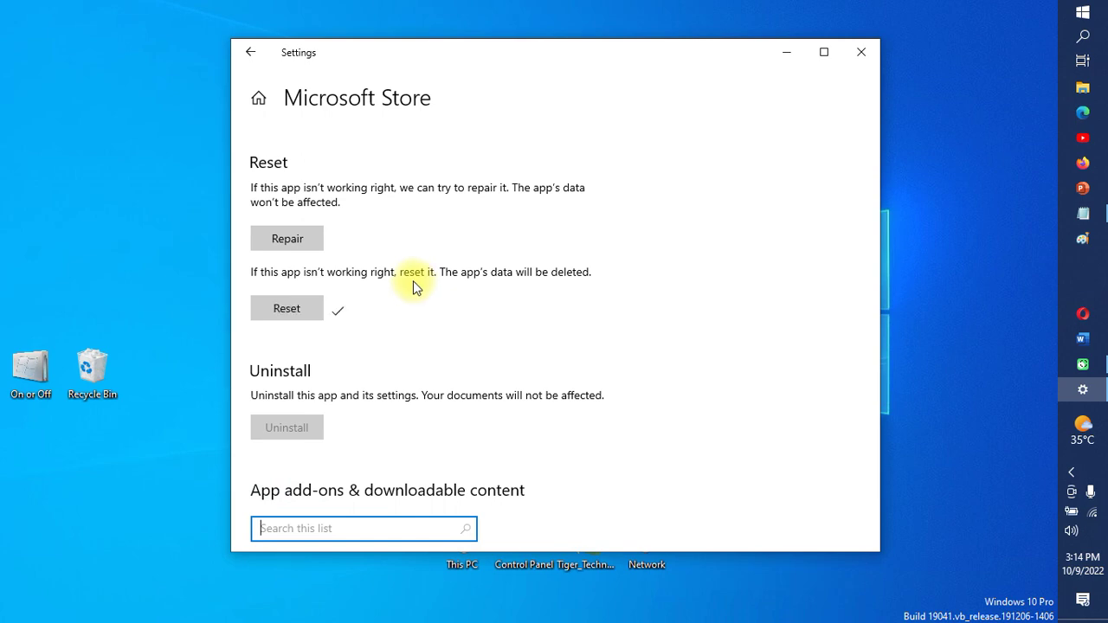
scroll(416, 320, "up", 1)
left_click(859, 45)
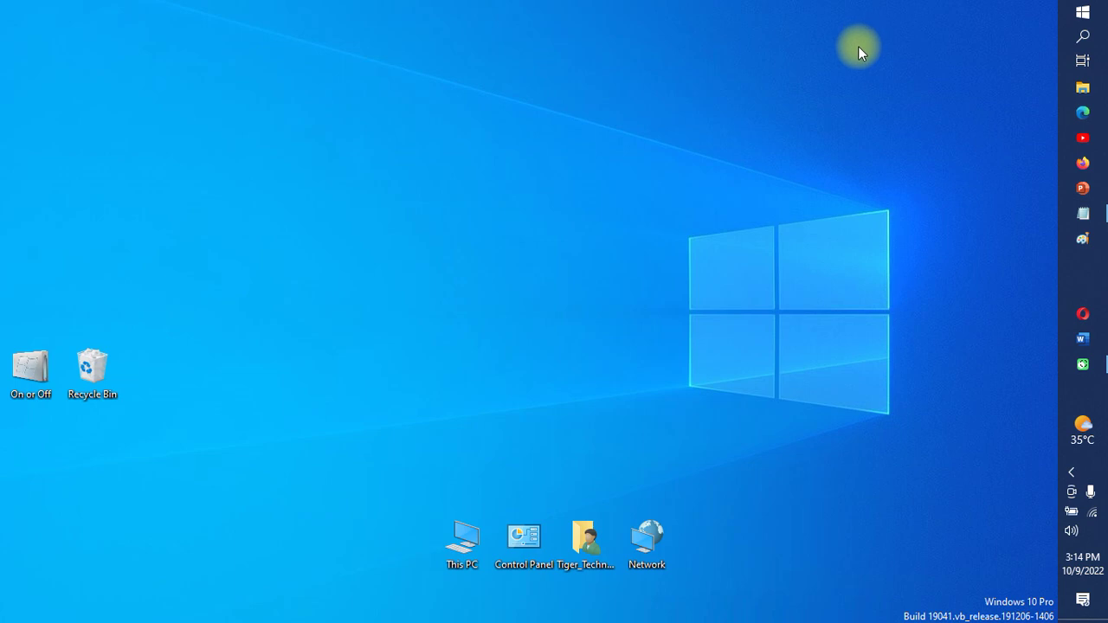
Step: Search for Microsoft Store with "mic" and launch it to check whether it works
key("super")
type("mic")
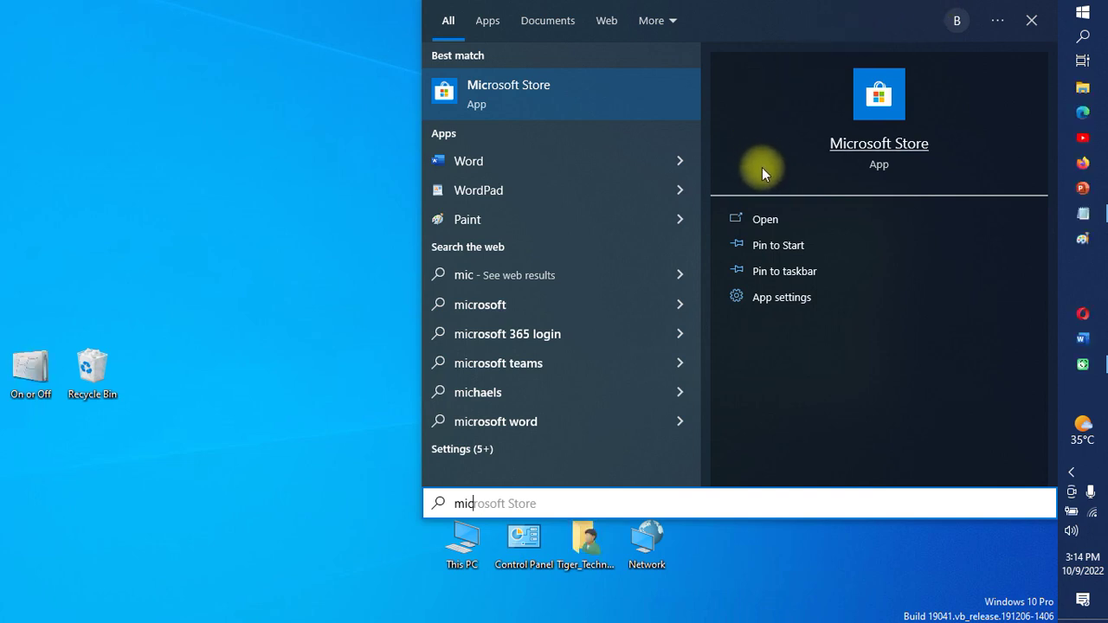
left_click(767, 219)
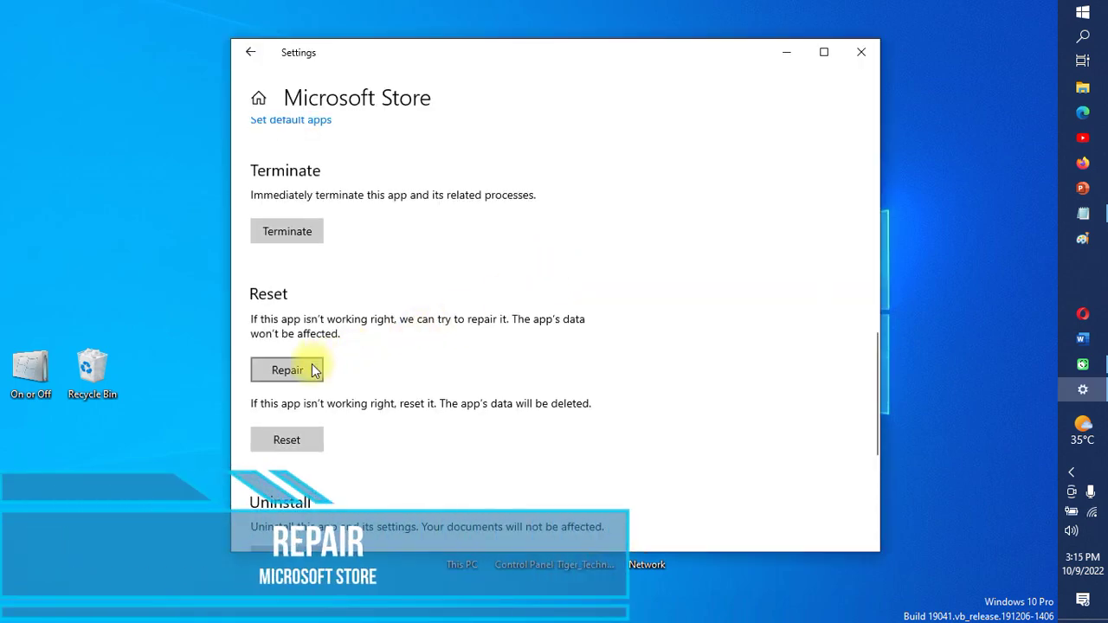
Step: Repair the Microsoft Store app from its app settings and relaunch it through a search for "mic"
left_click(314, 370)
scroll(314, 367, "down", 2)
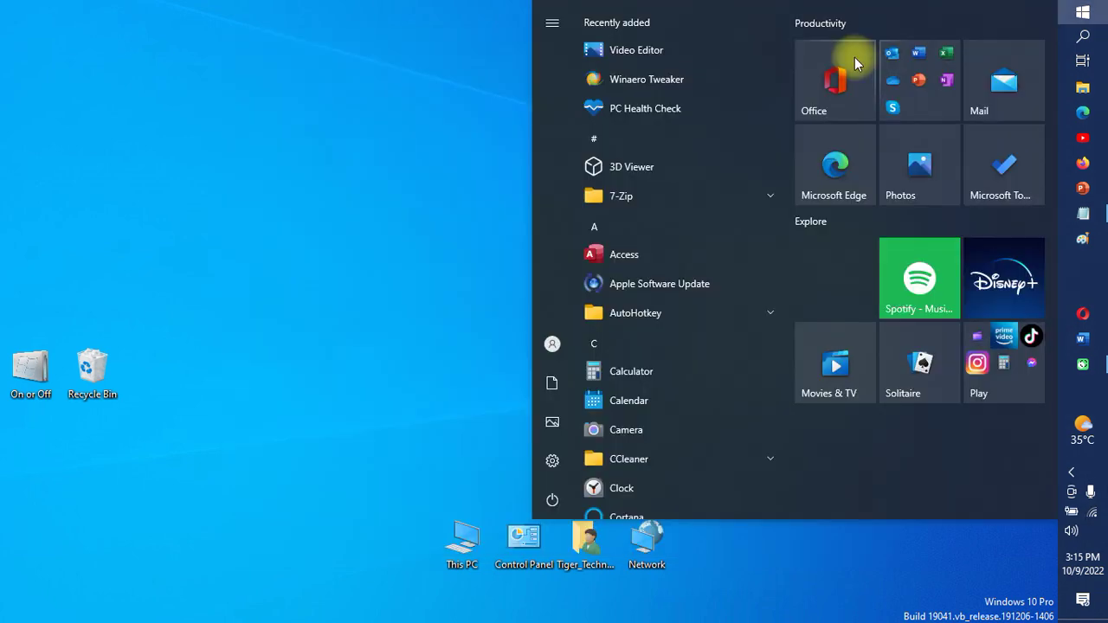
type("mic")
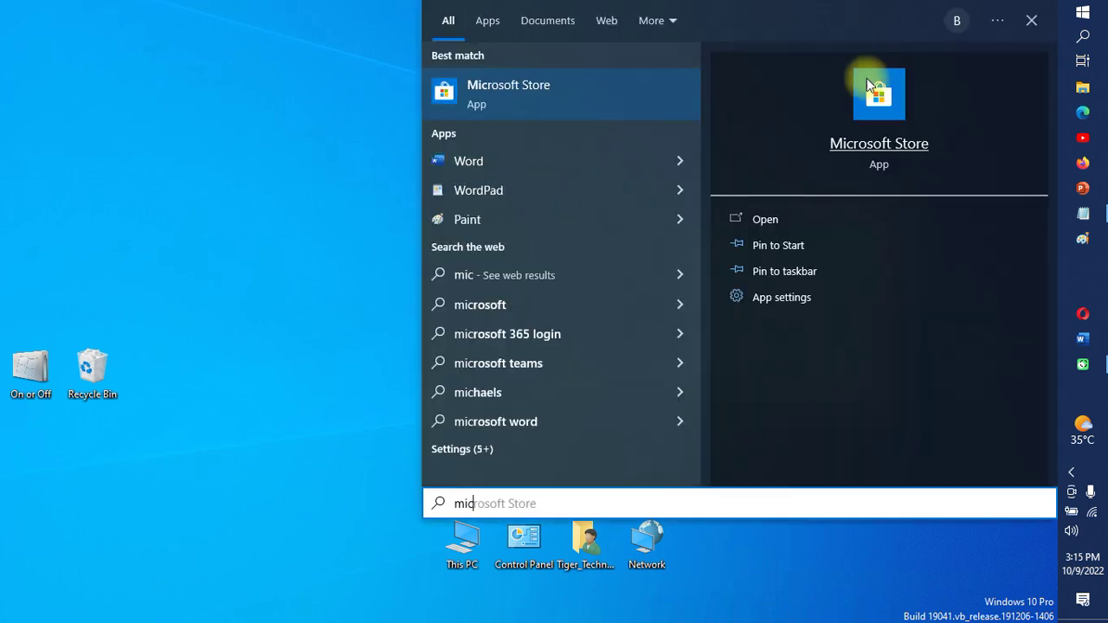
left_click(768, 215)
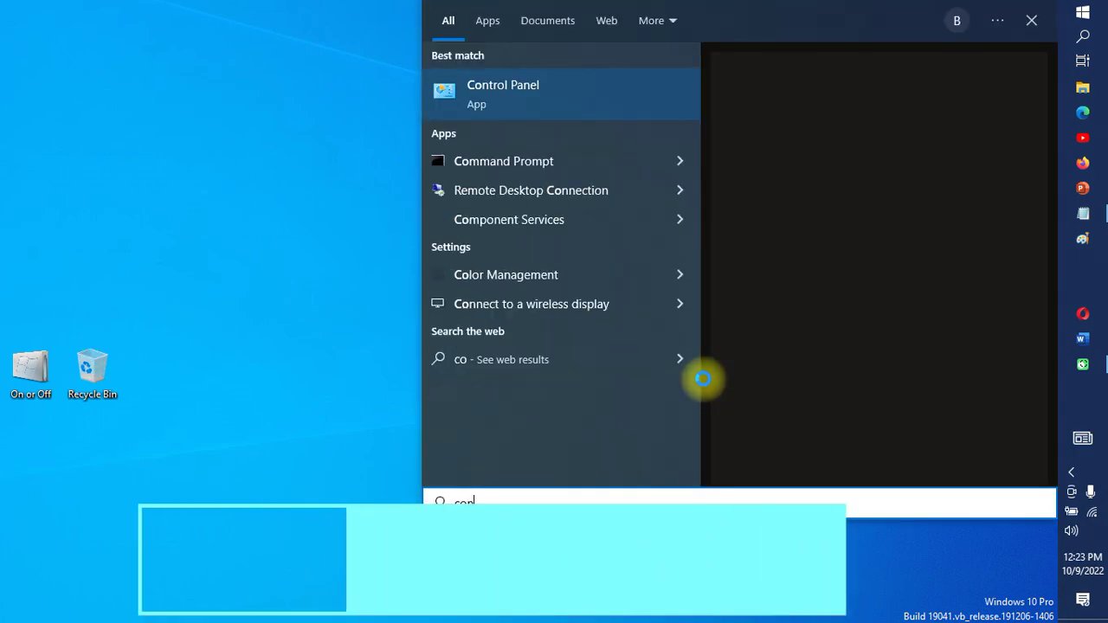
Step: Open Control Panel and go to its page for uninstalling programs
type("nt")
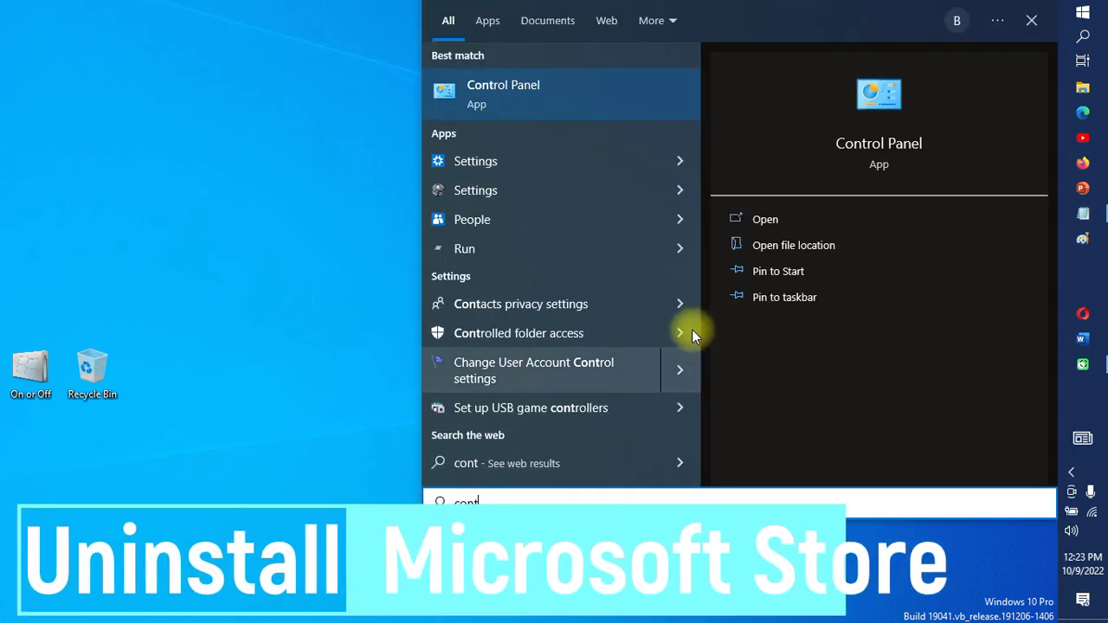
left_click(771, 222)
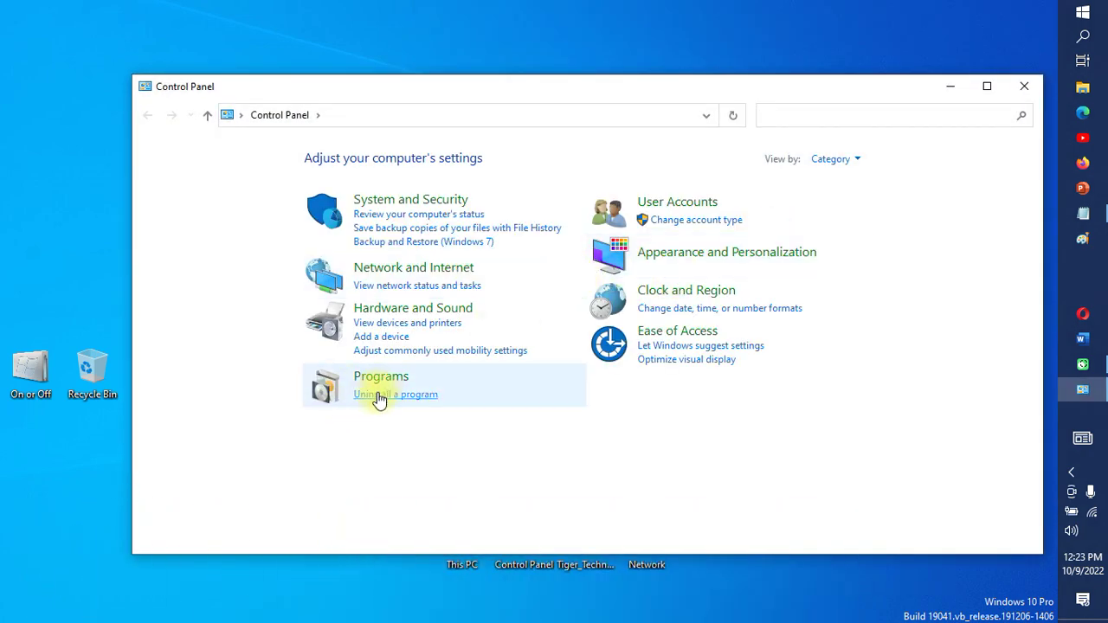
left_click(387, 395)
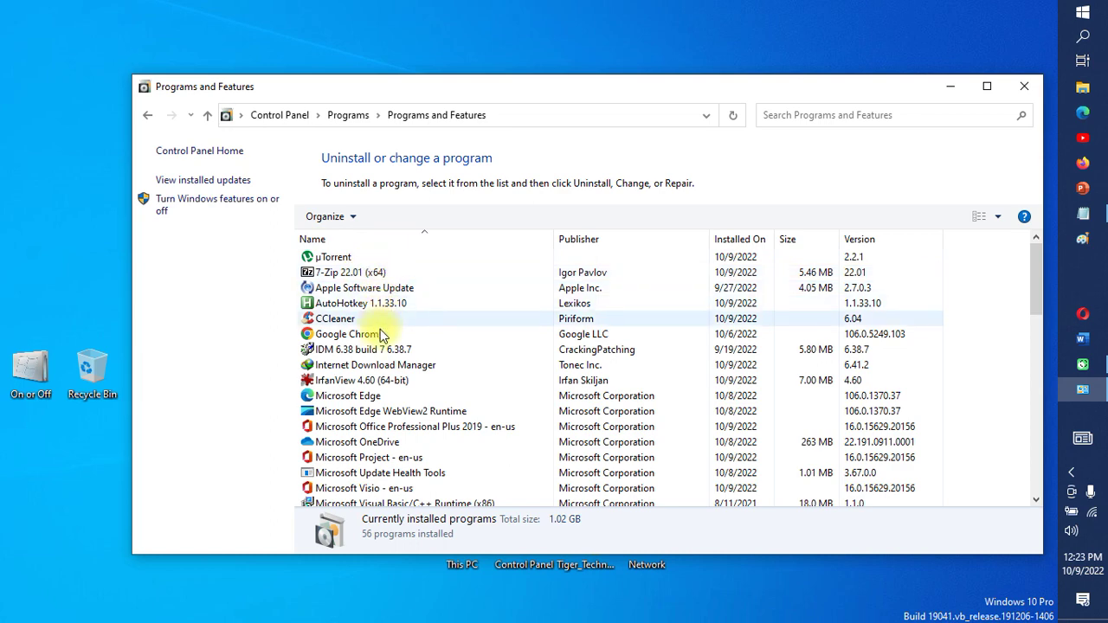
Step: Look through the installed programs for a Microsoft Store entry and close Programs and Features
scroll(381, 350, "down", 2)
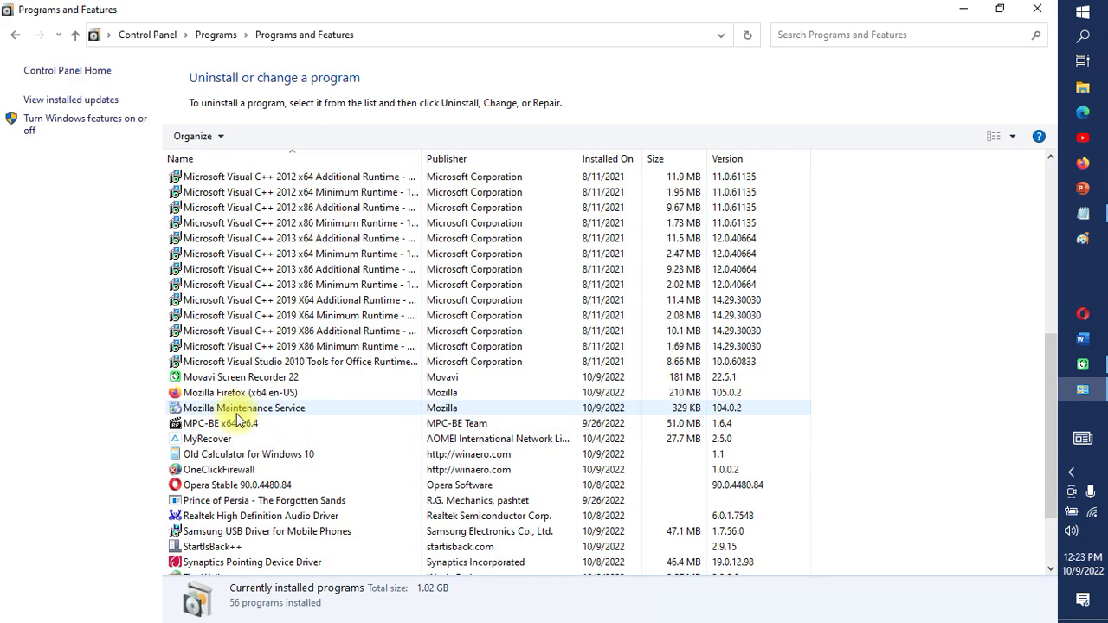
left_click(230, 442)
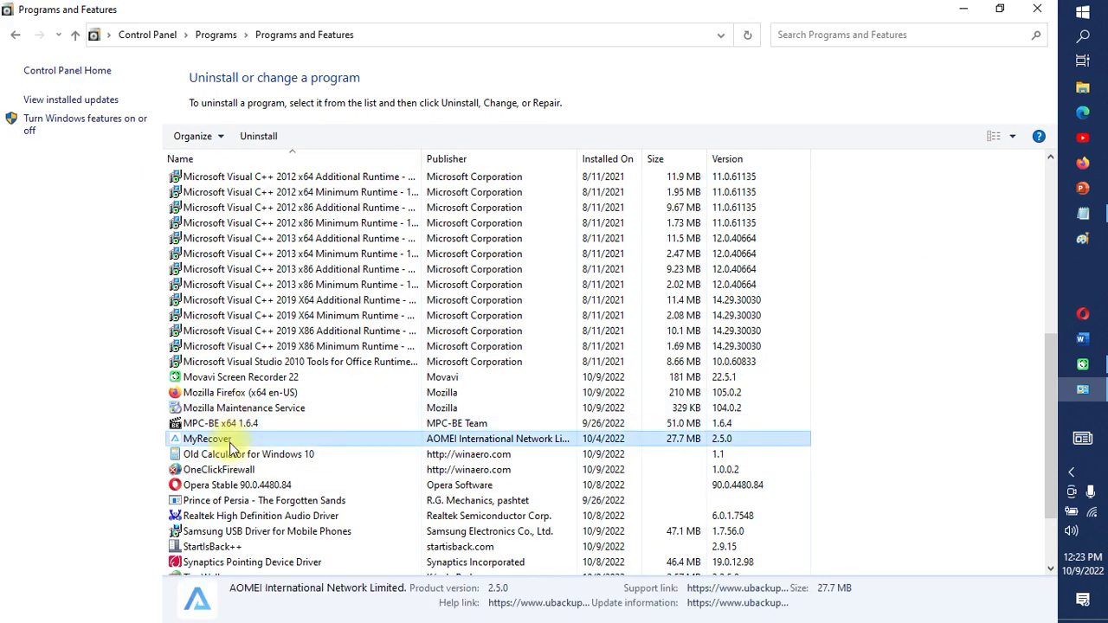
scroll(294, 313, "up", 7)
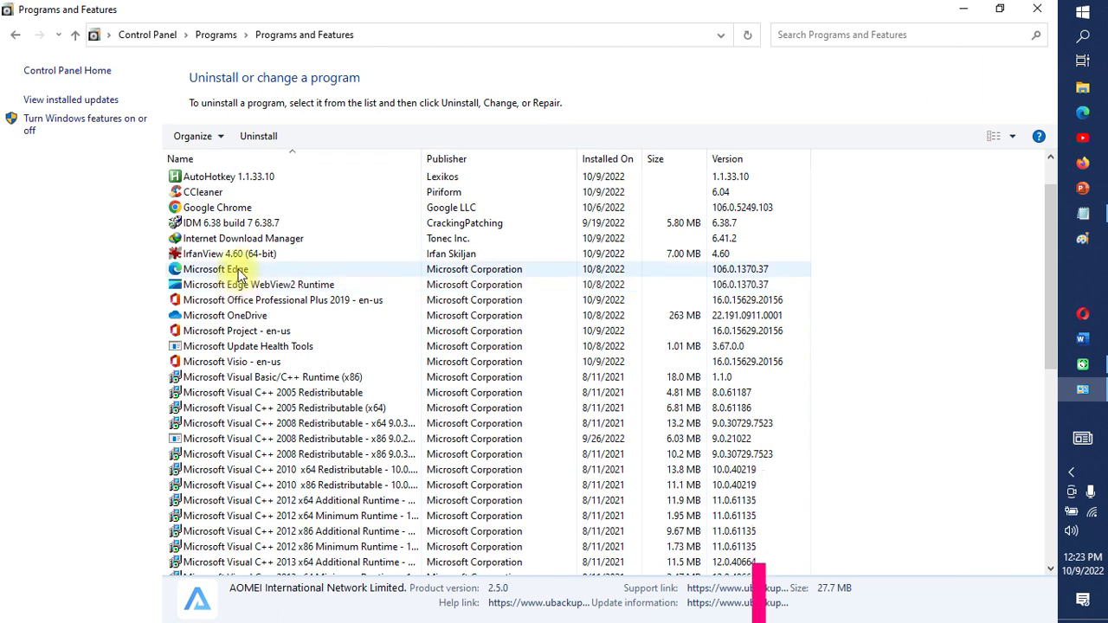
left_click(256, 273)
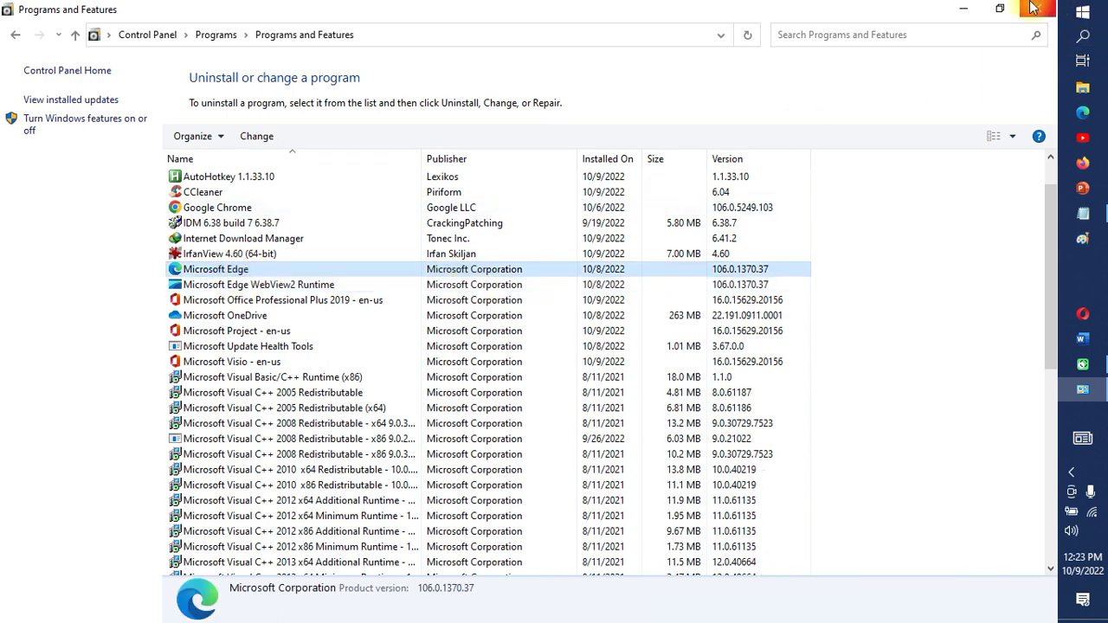
left_click(998, 11)
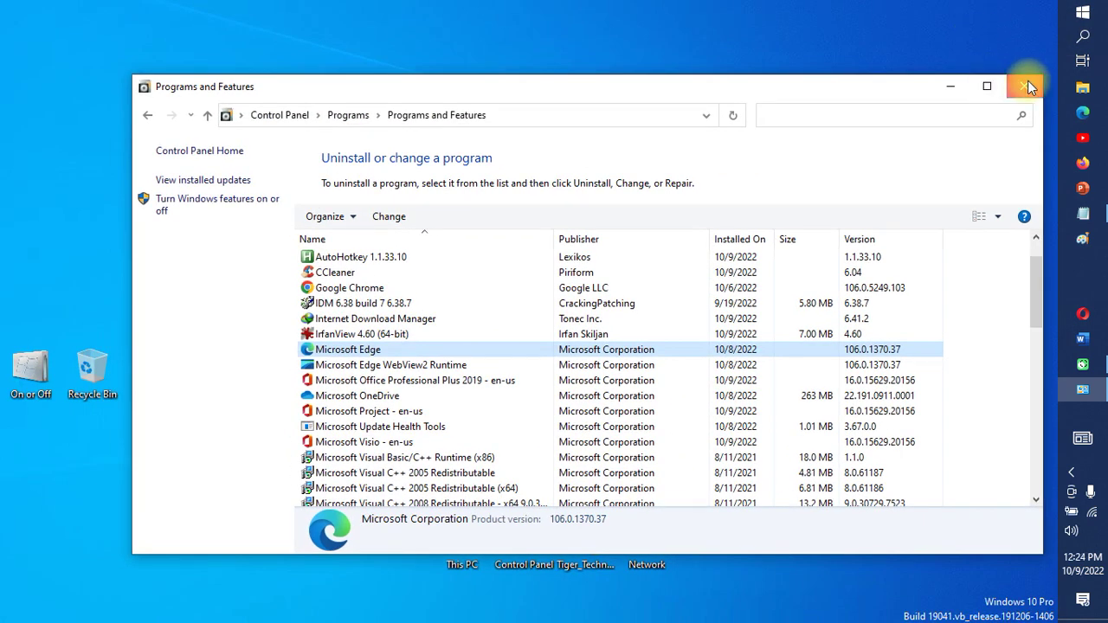
left_click(1026, 86)
Step: Search for "cc" and launch CCleaner
left_click(1096, 11)
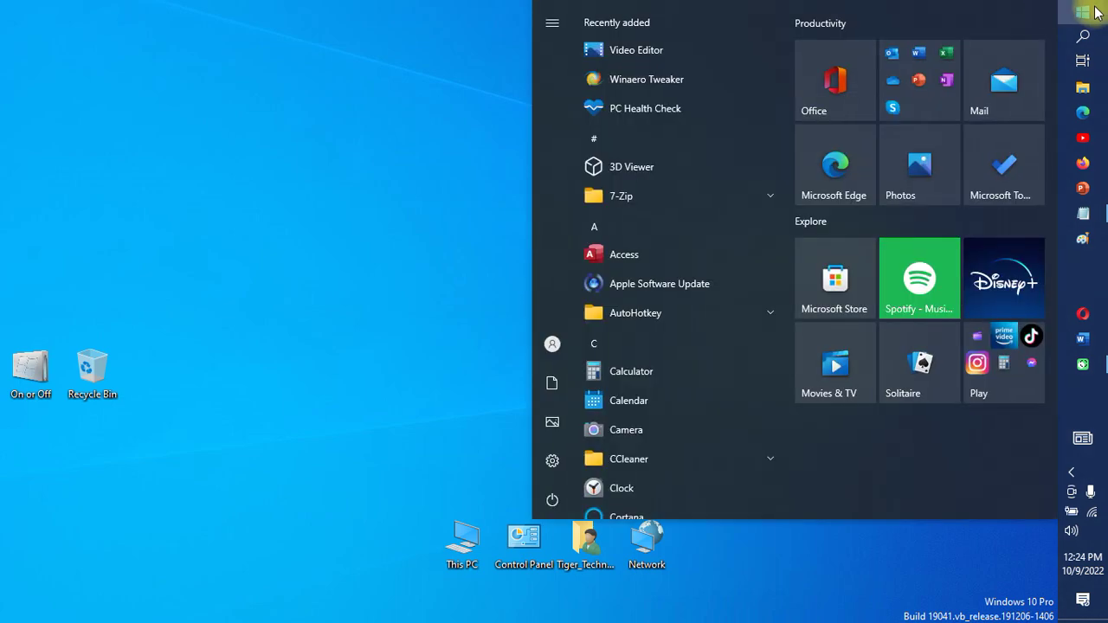
type("cc")
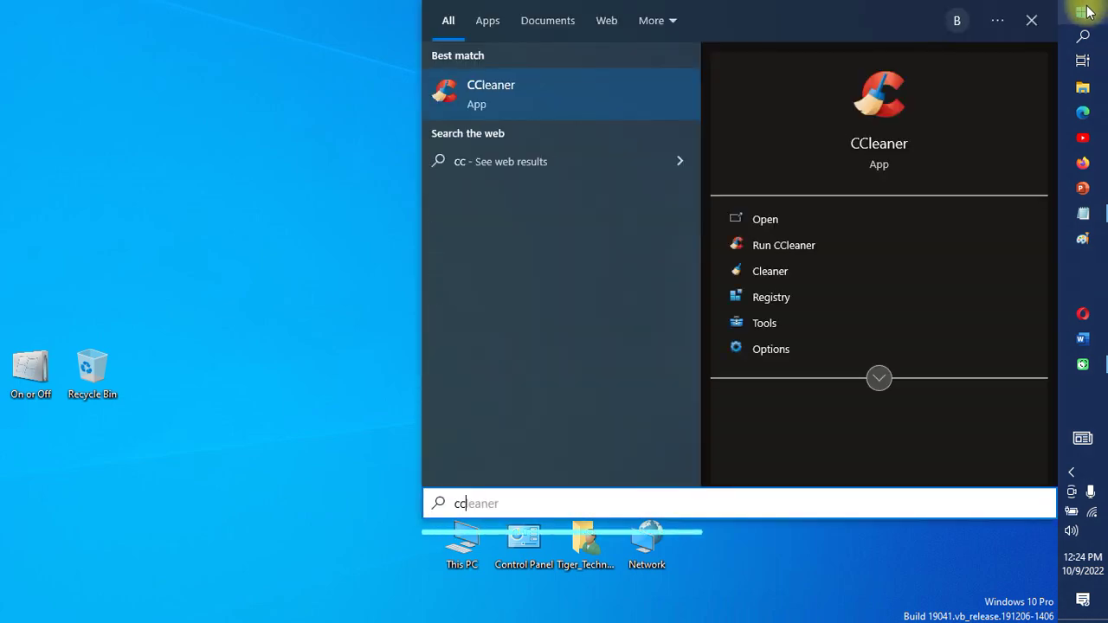
left_click(774, 218)
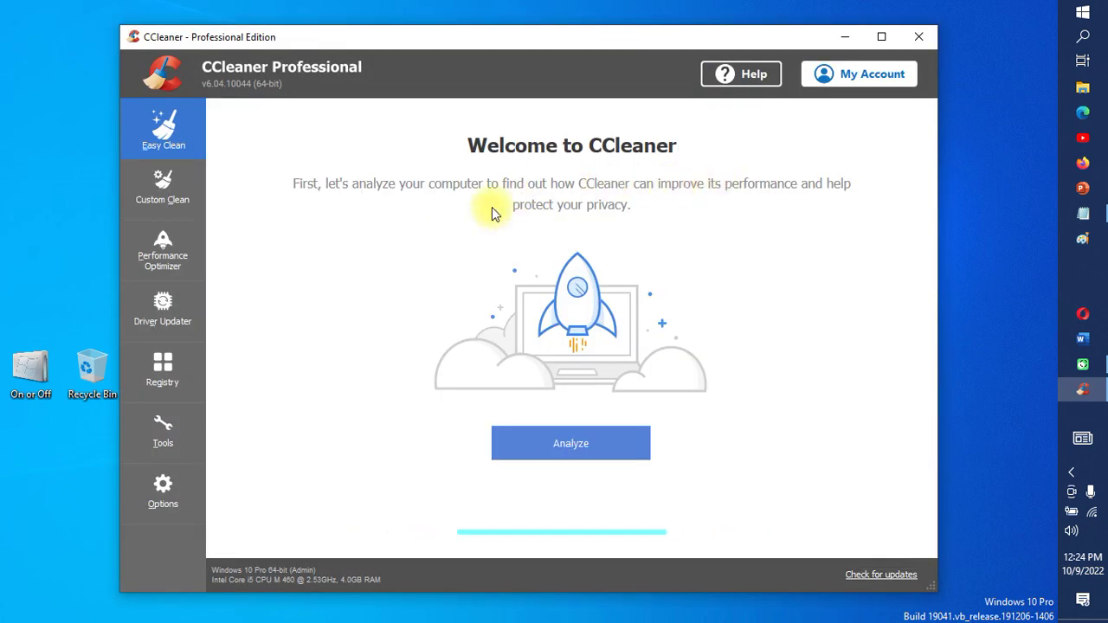
Step: Uninstall Microsoft Store with CCleaner's uninstall tool, confirm its removal and close the program
left_click(159, 424)
type("mic")
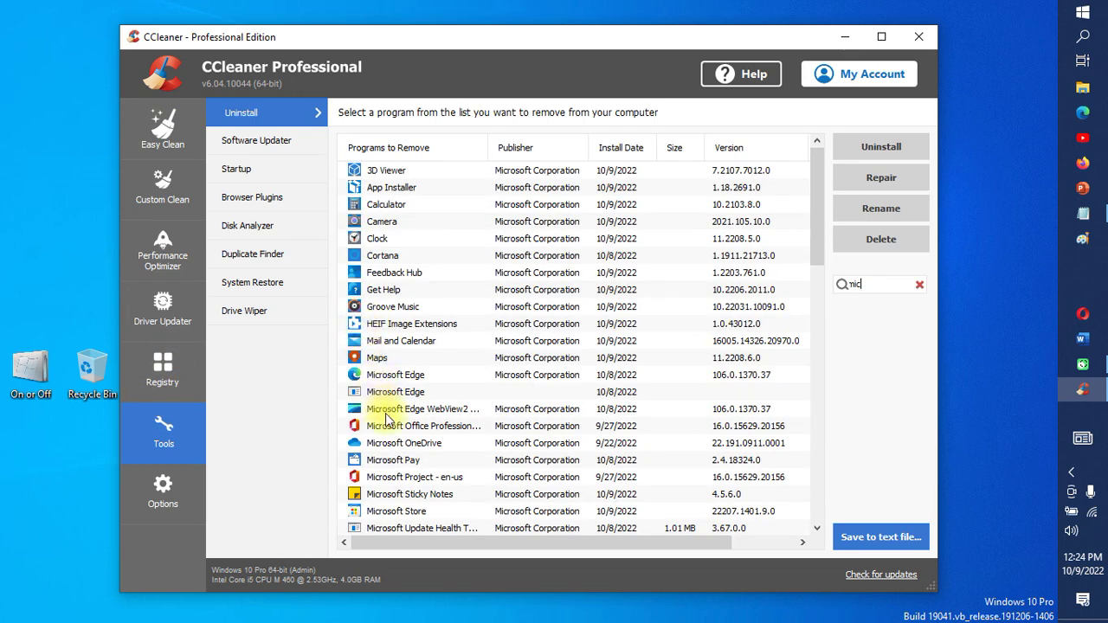
left_click(422, 513)
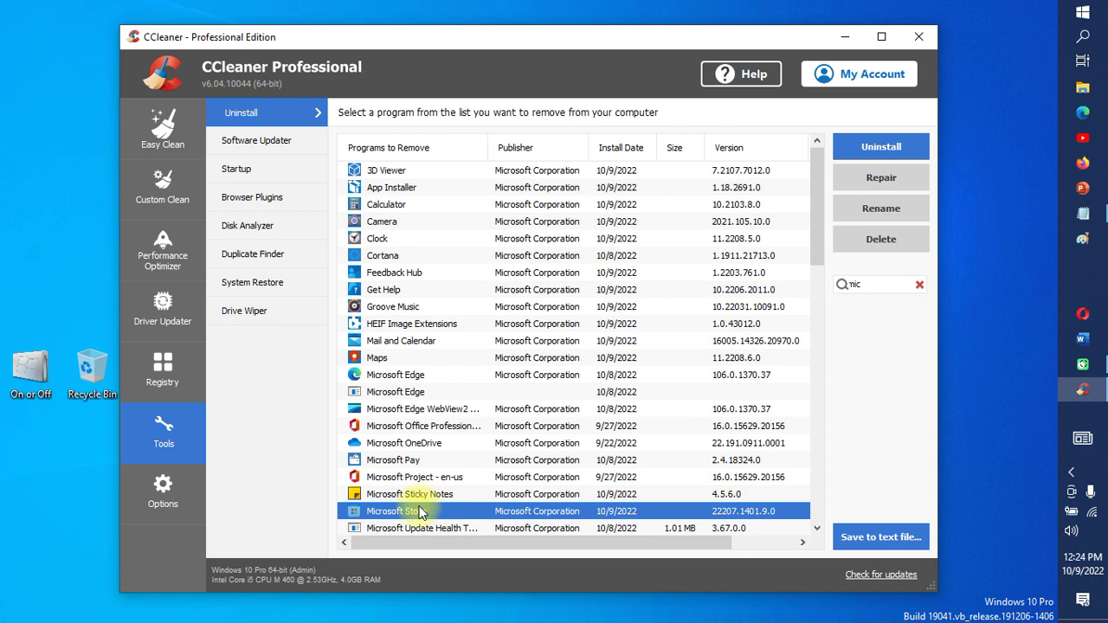
left_click(875, 149)
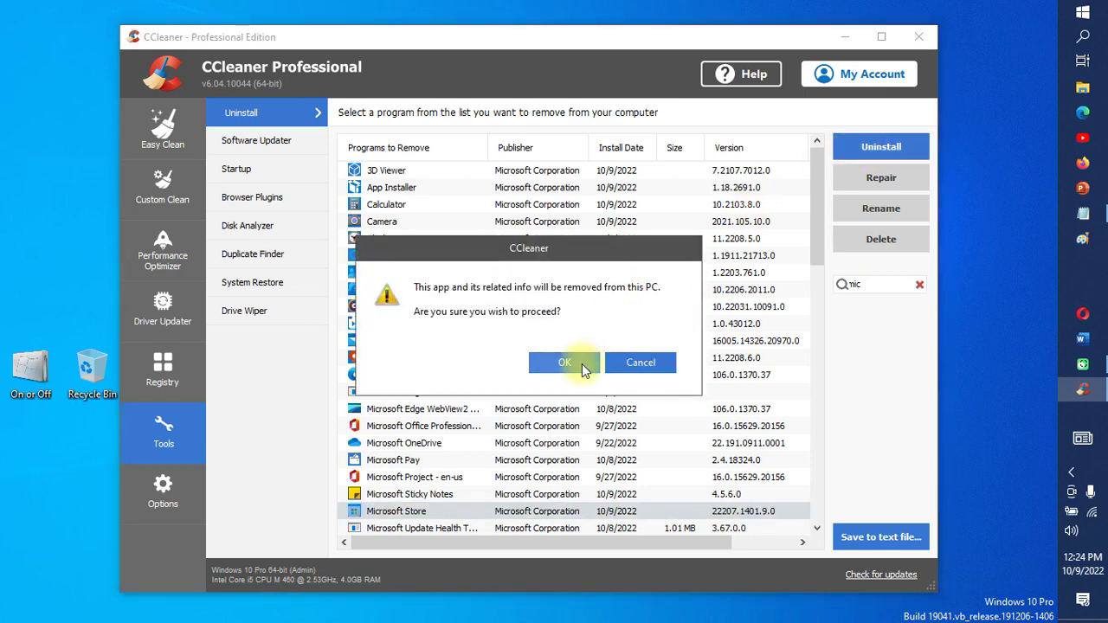
left_click(582, 368)
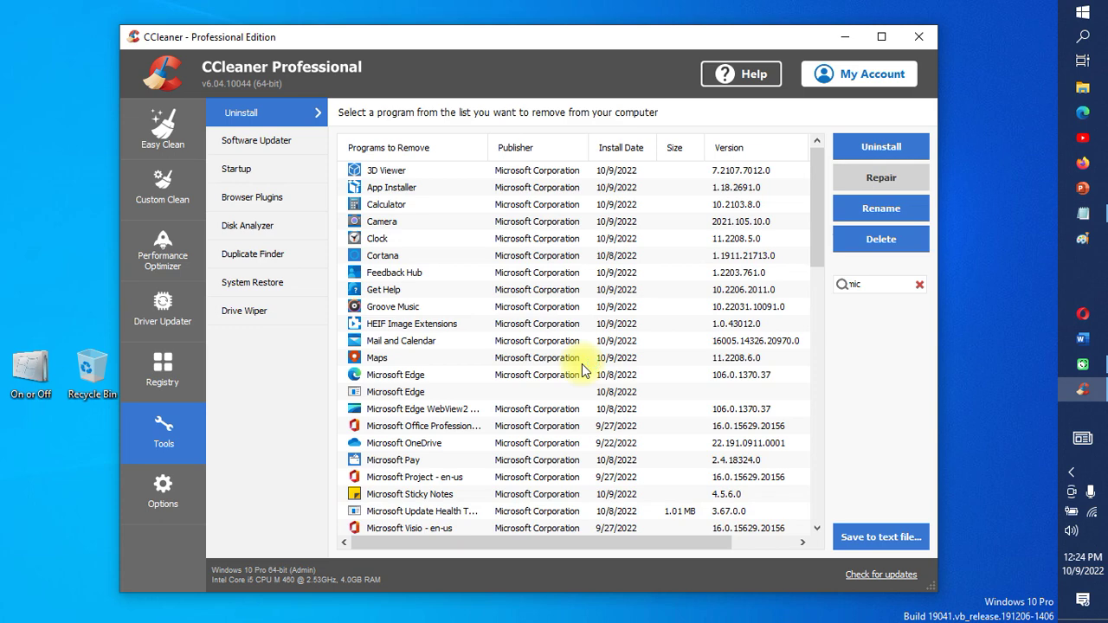
left_click(916, 38)
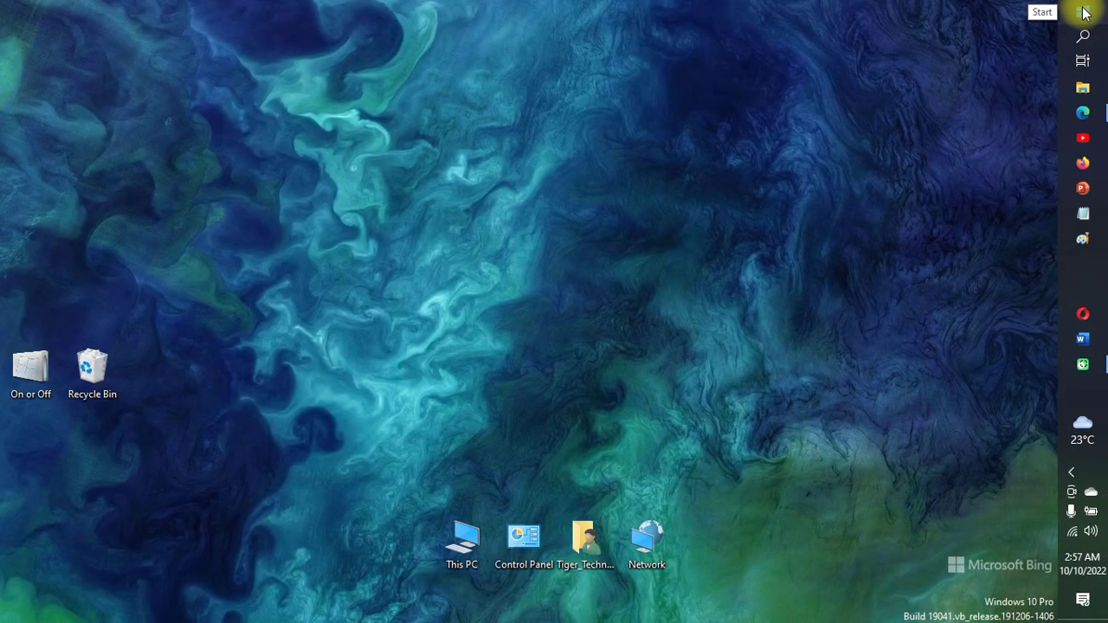
Step: Run Command Prompt as administrator
left_click(1084, 11)
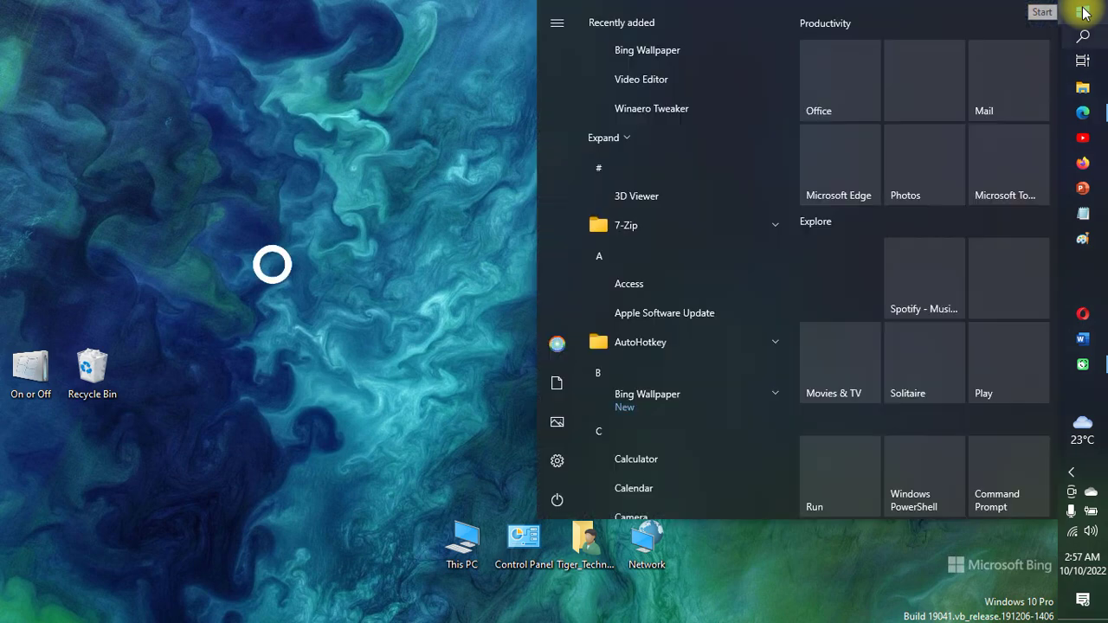
right_click(984, 473)
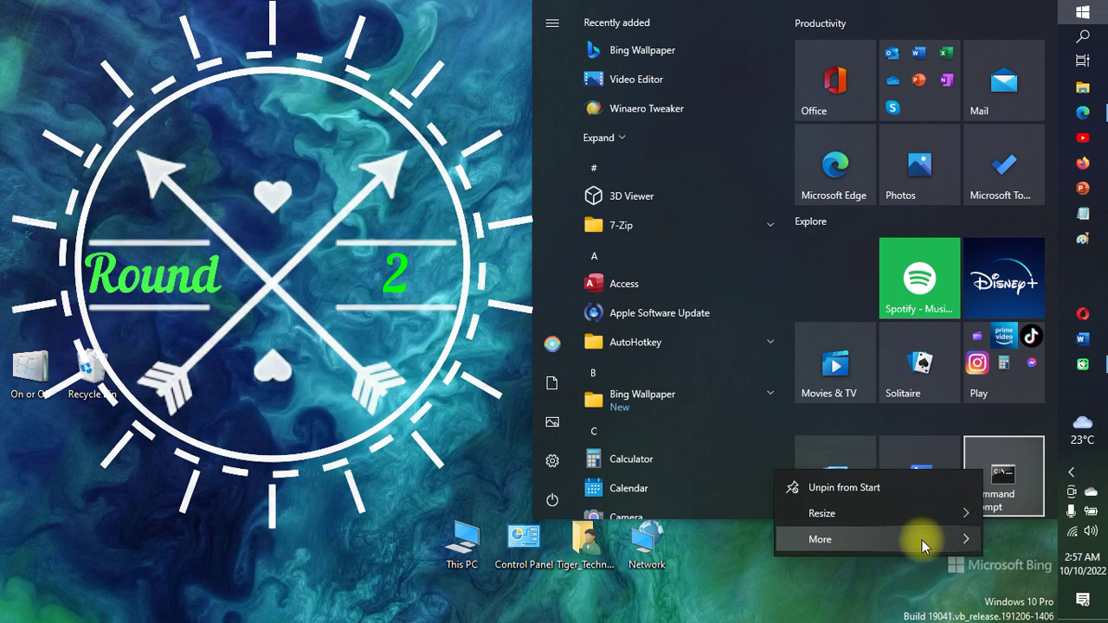
mouse_move(923, 541)
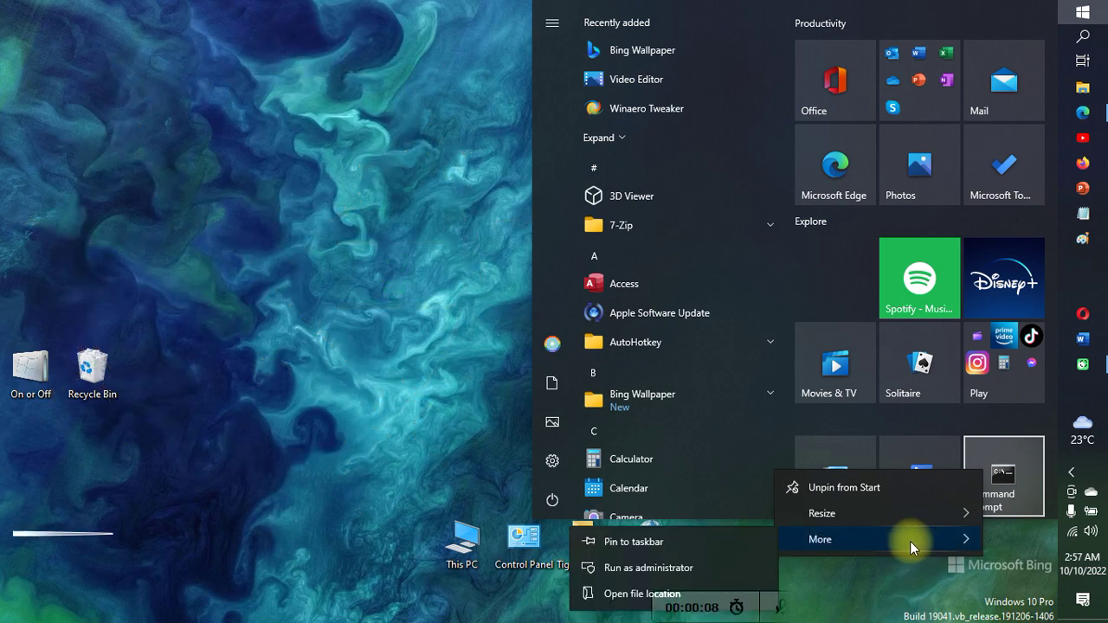
left_click(662, 575)
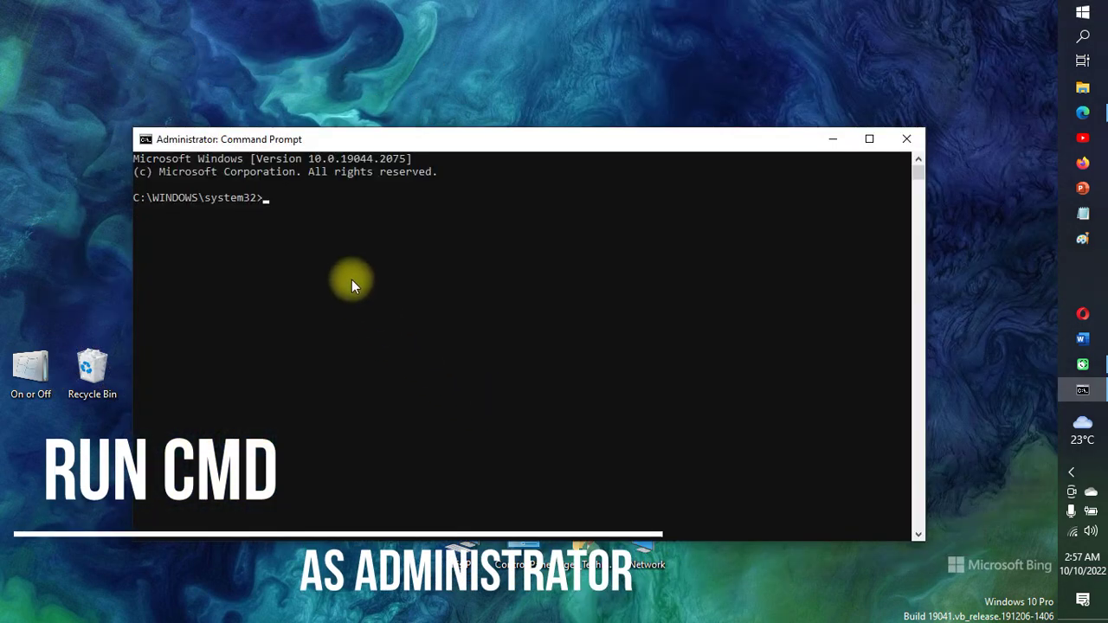
Step: Run "wsreset -i" to reinstall Microsoft Store and close Command Prompt
key("Return")
type("wsreset -i")
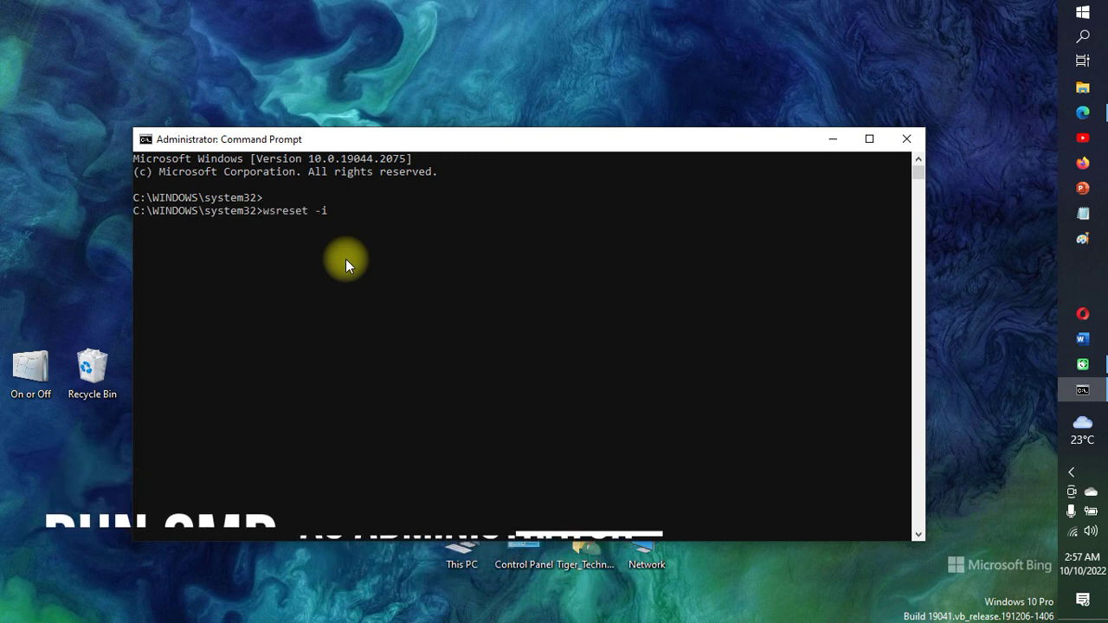
key("Return")
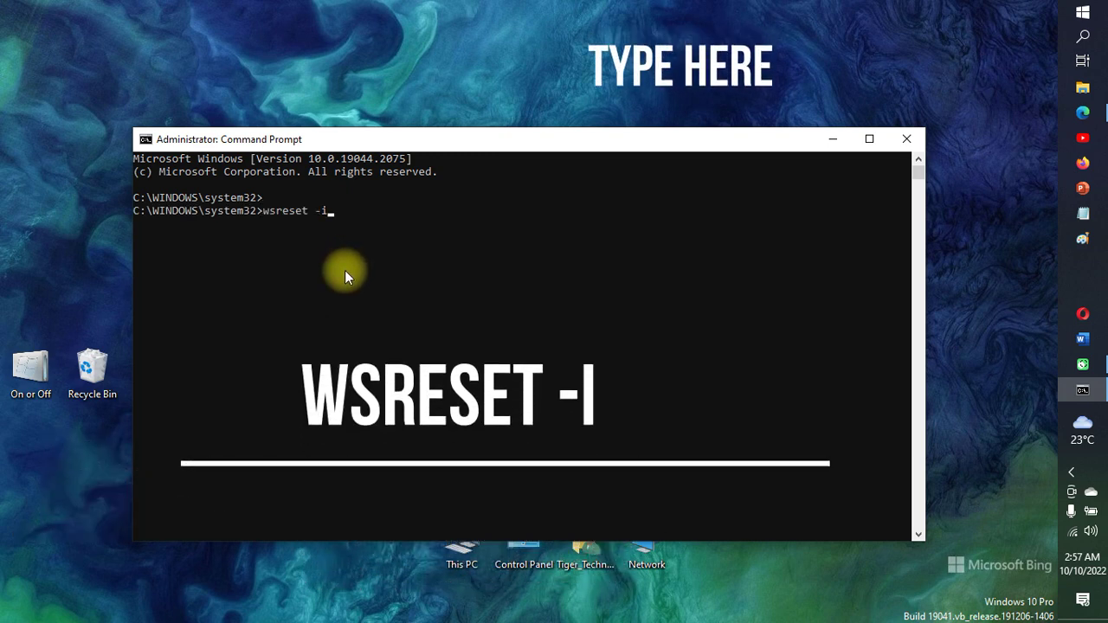
key("Return")
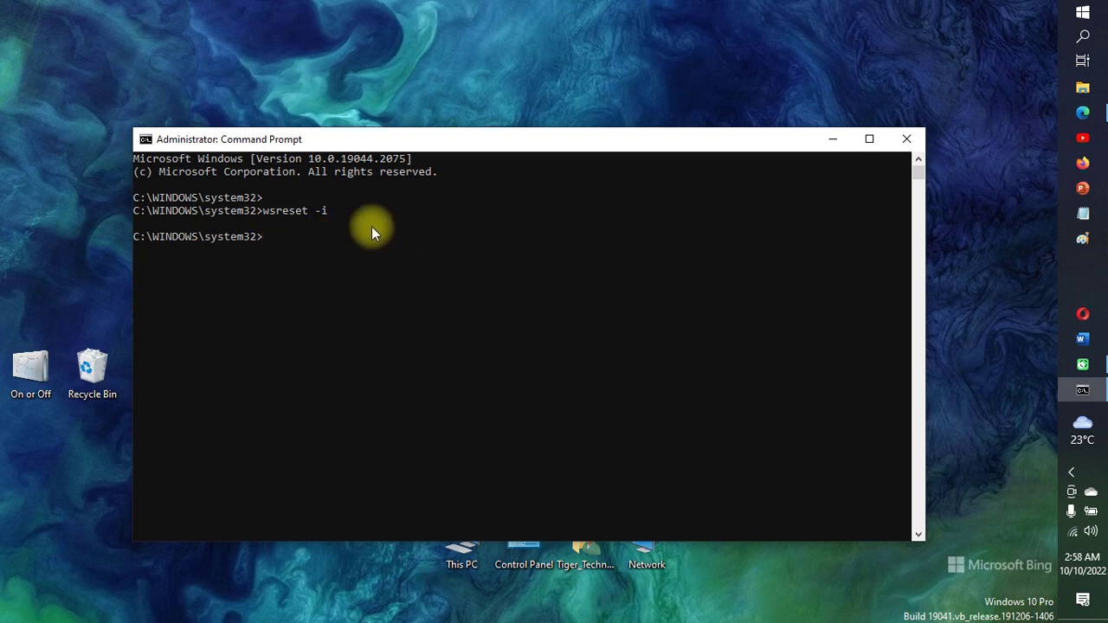
left_click(903, 136)
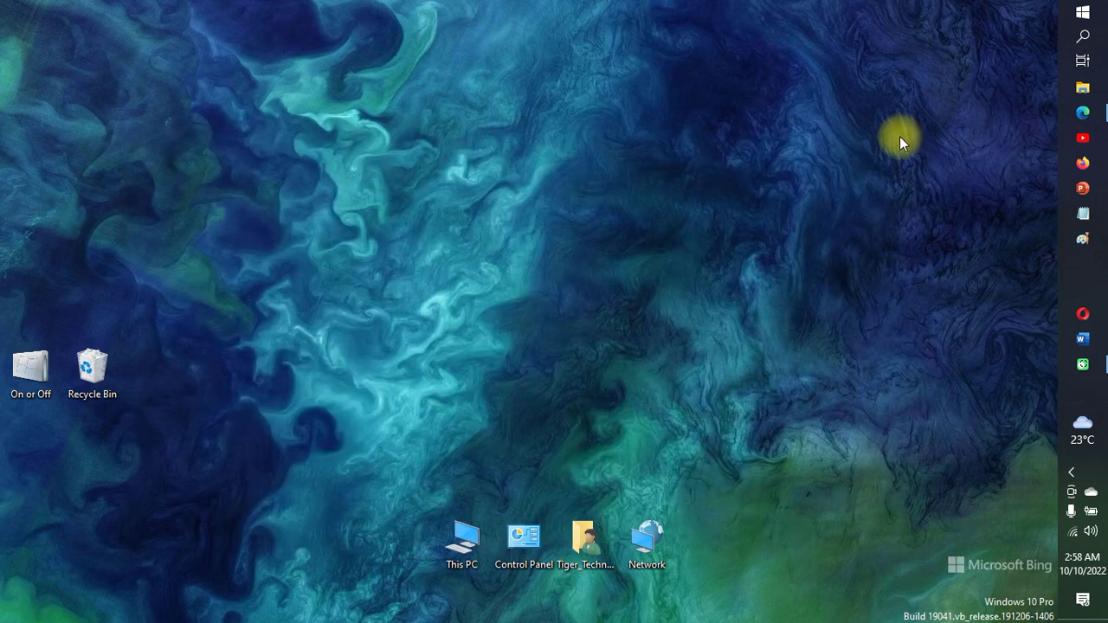
Step: Switch to Microsoft Edge and download the microsoft-windows-10-ltsc-2021-microsoft-store GitHub repository as a ZIP file
left_click(1100, 112)
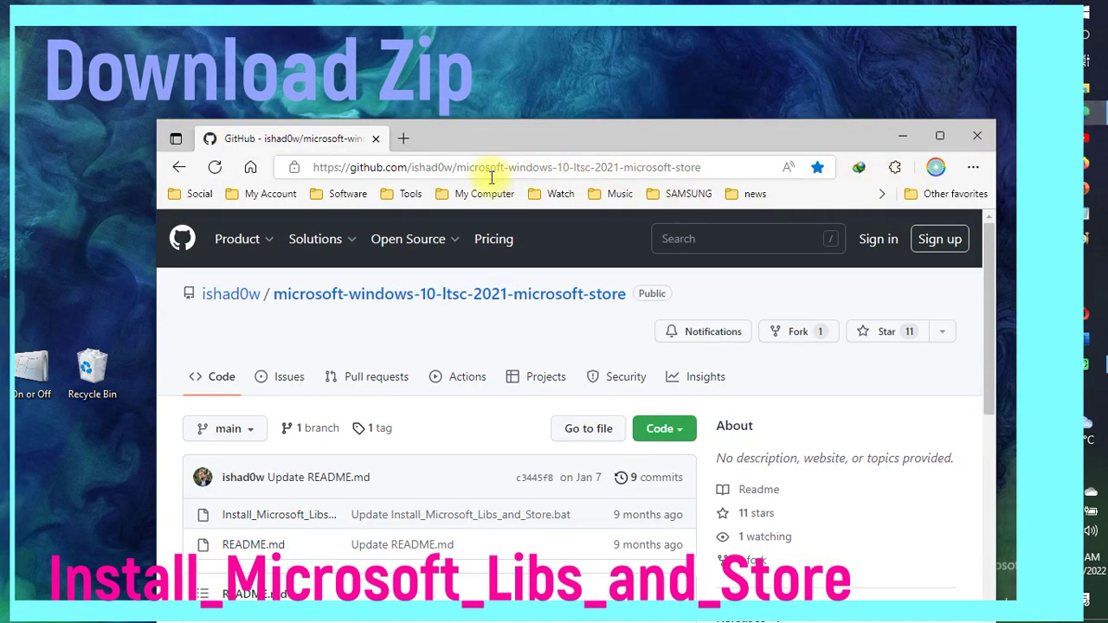
mouse_move(446, 246)
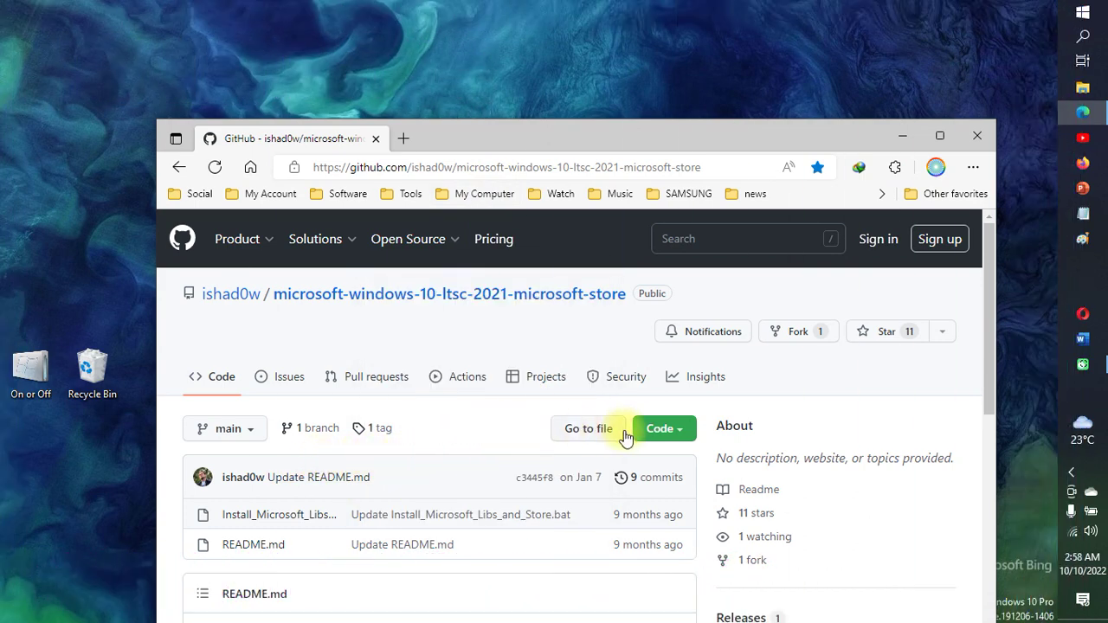
left_click(689, 430)
left_click_drag(628, 149, 620, 89)
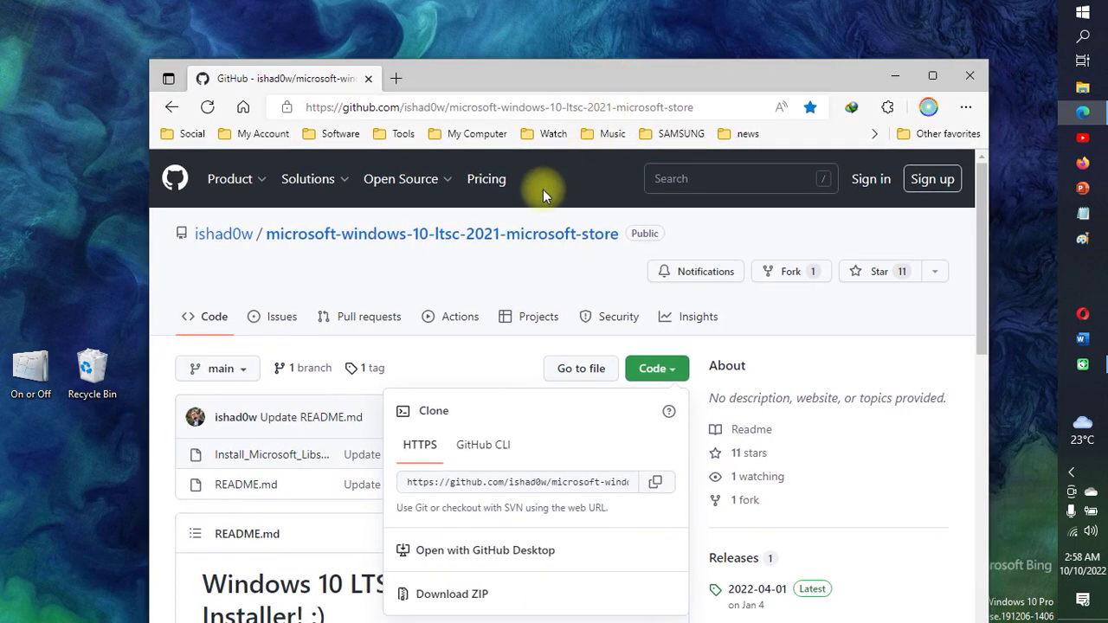
left_click(681, 372)
left_click(681, 372)
left_click(468, 594)
left_click(509, 393)
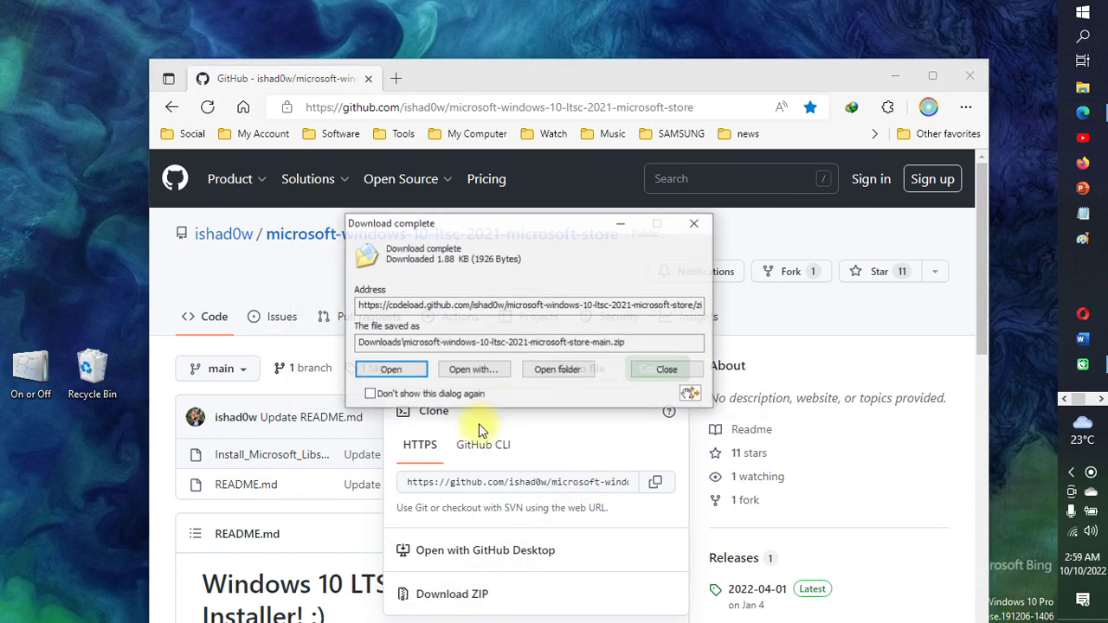
Step: Open the folder containing the downloaded ZIP file and minimize the browser window
left_click(545, 369)
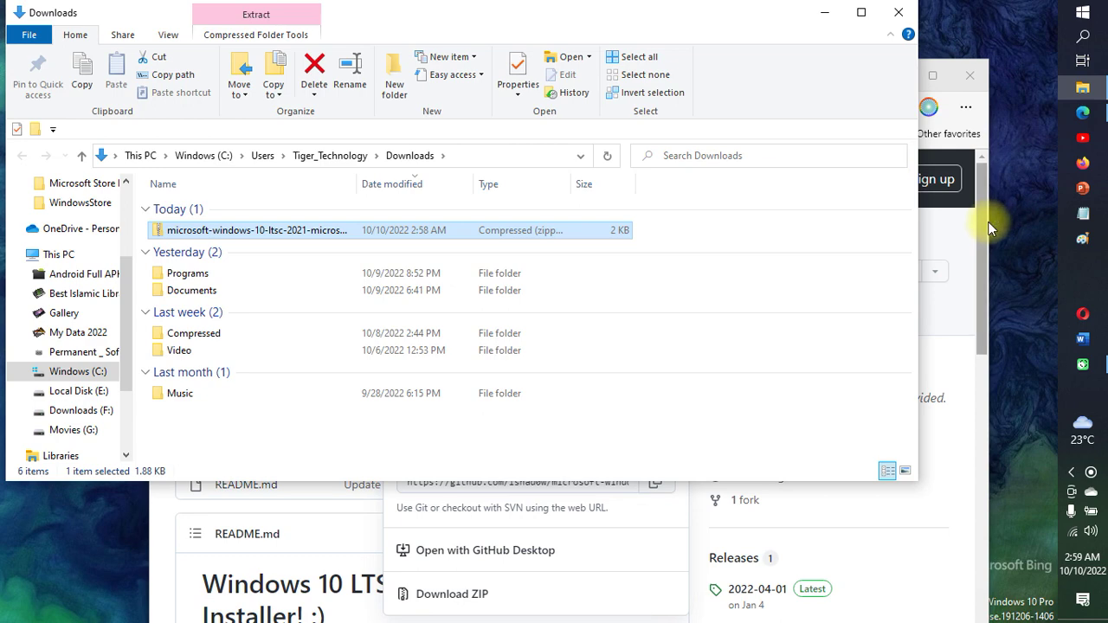
left_click(984, 219)
left_click(886, 69)
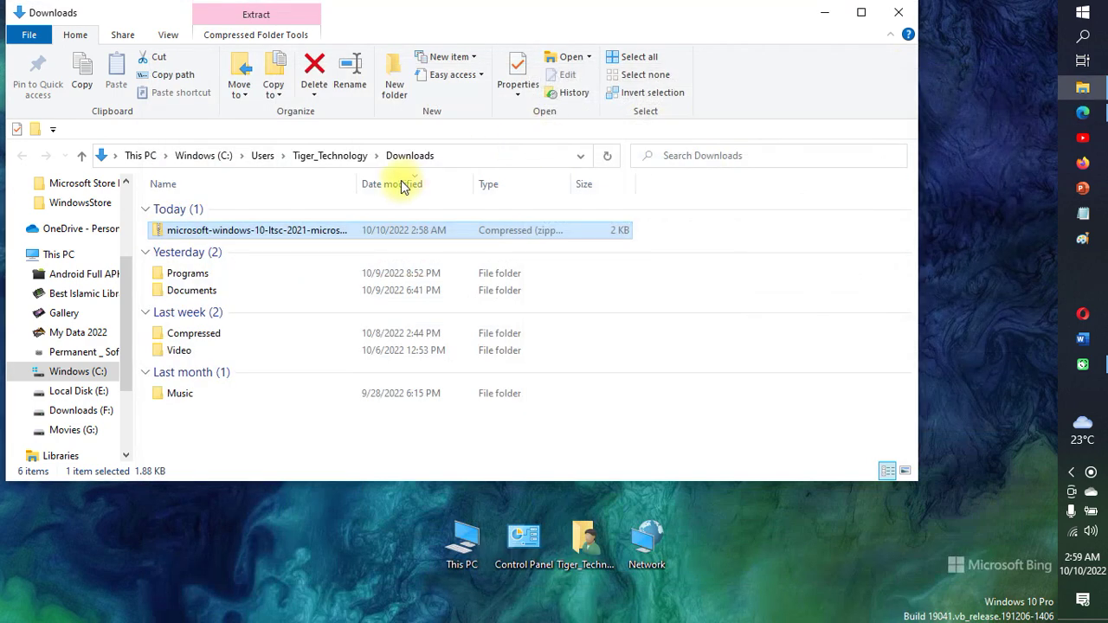
Step: Extract the ZIP with 7-Zip into its own microsoft-windows-10-ltsc-2021-microsoft-store-main folder and open that folder
right_click(232, 229)
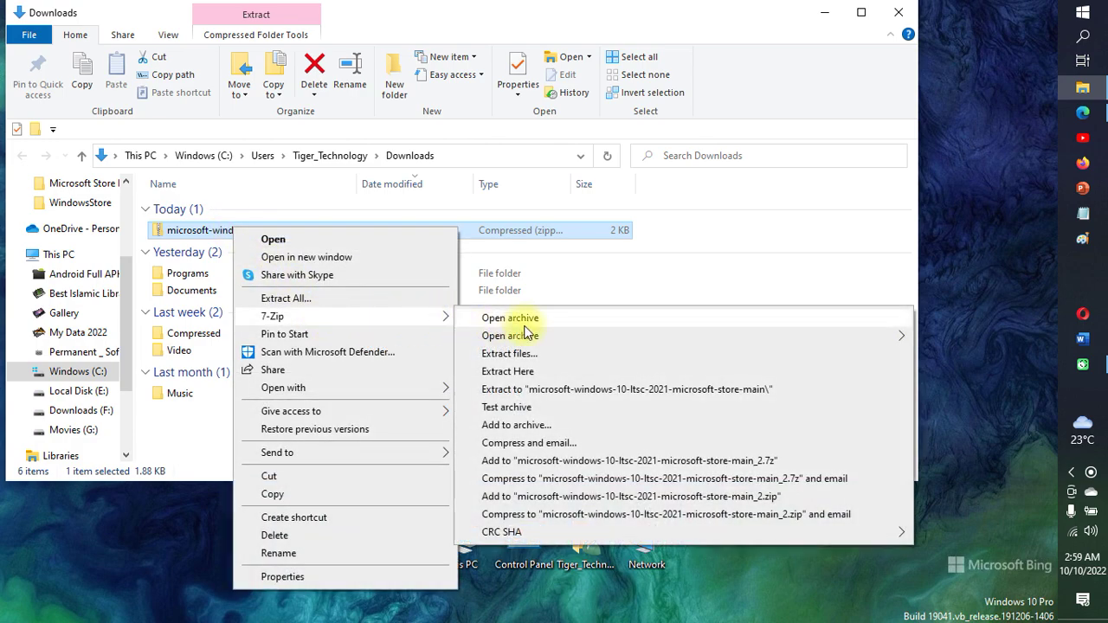
left_click(541, 390)
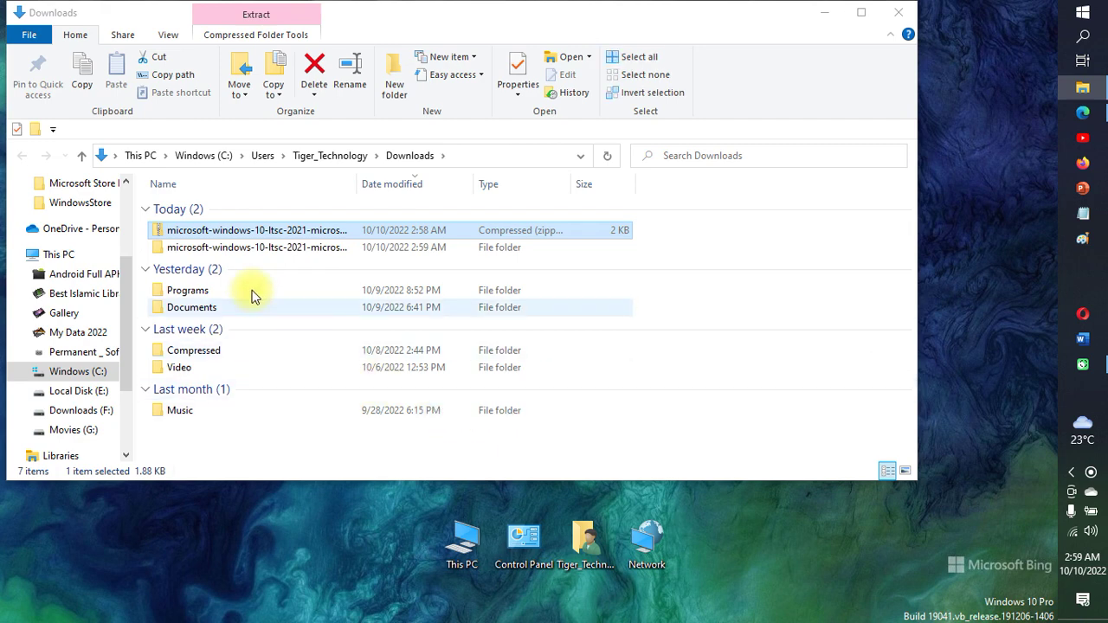
left_click(232, 250)
double_click(232, 248)
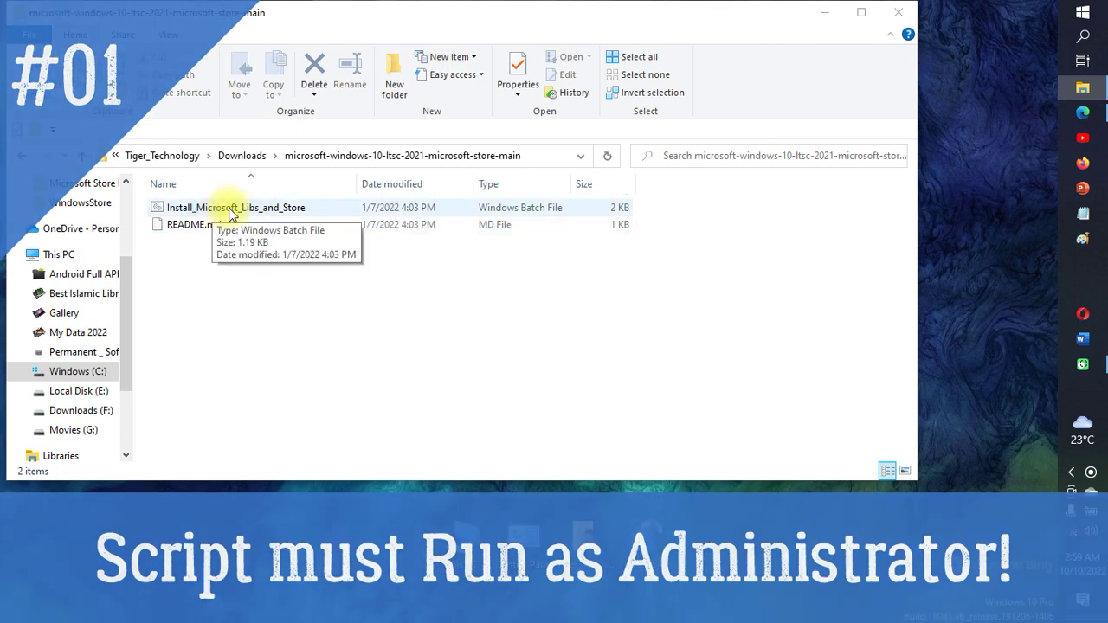
Step: Run the Install_Microsoft_Libs_and_Store batch file as administrator and allow the elevation request
left_click(229, 214)
right_click(231, 214)
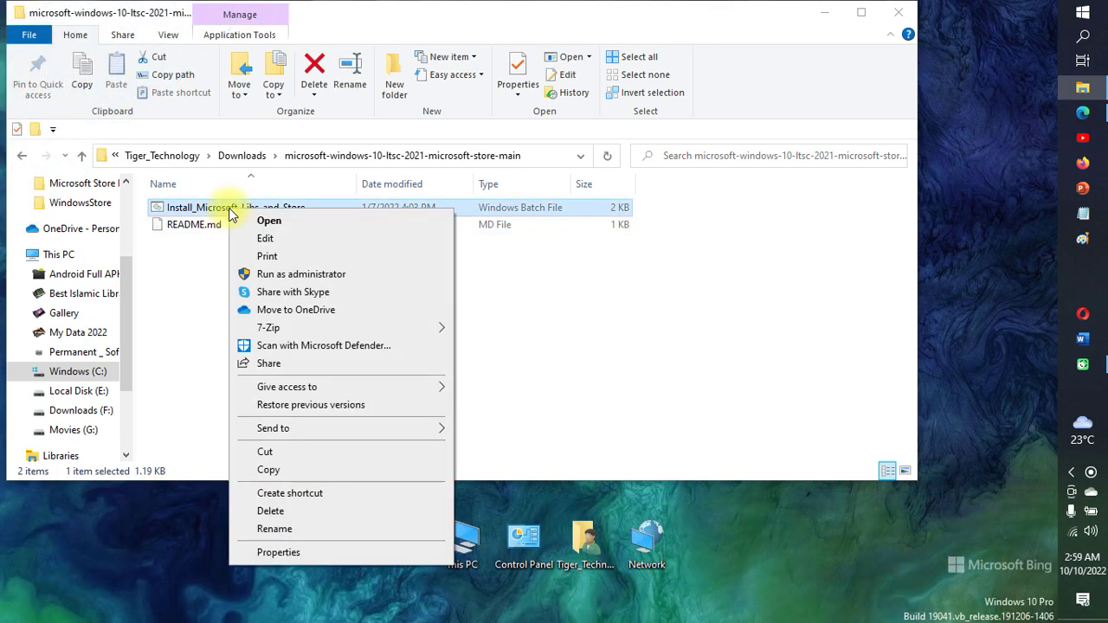
left_click(355, 276)
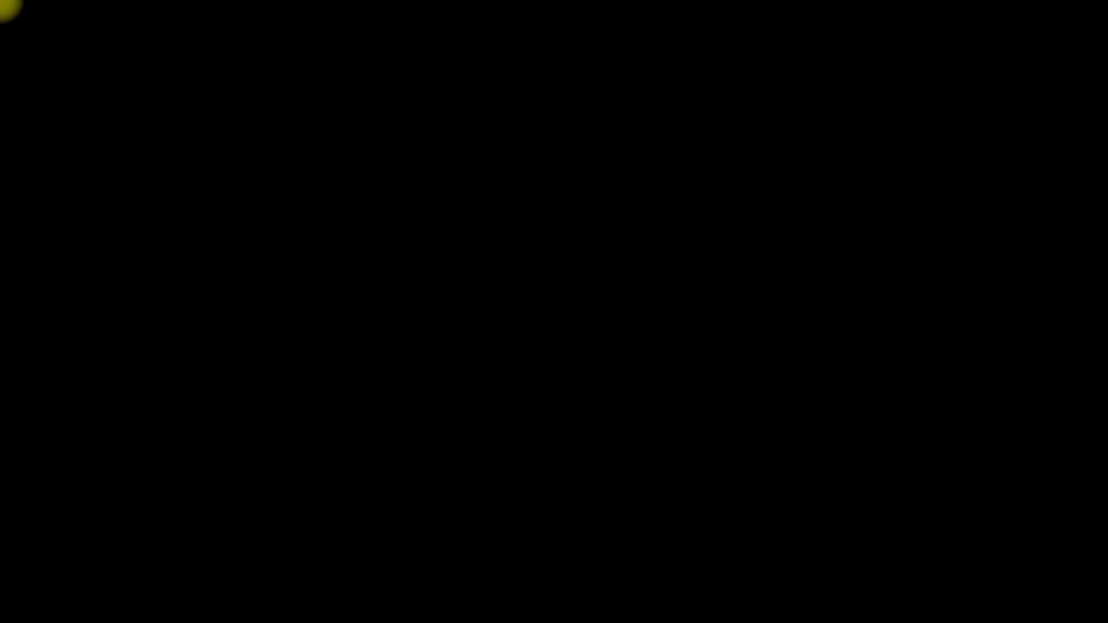
left_click(462, 407)
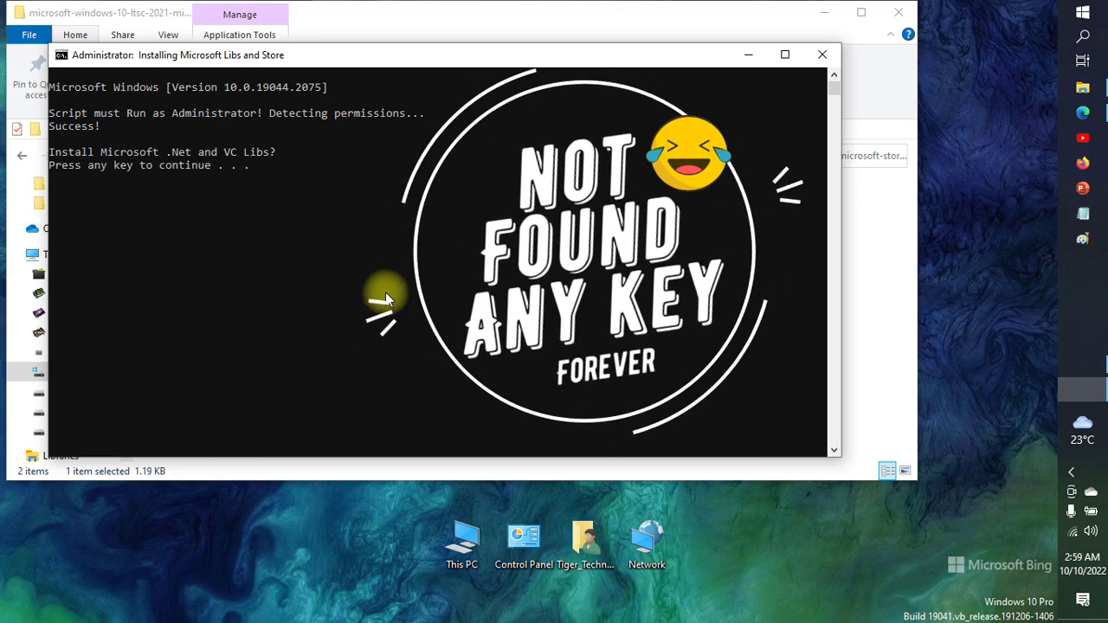
Step: Continue through the script to install the Microsoft .Net and VC Libs and Microsoft Store, and exit it
key("Return")
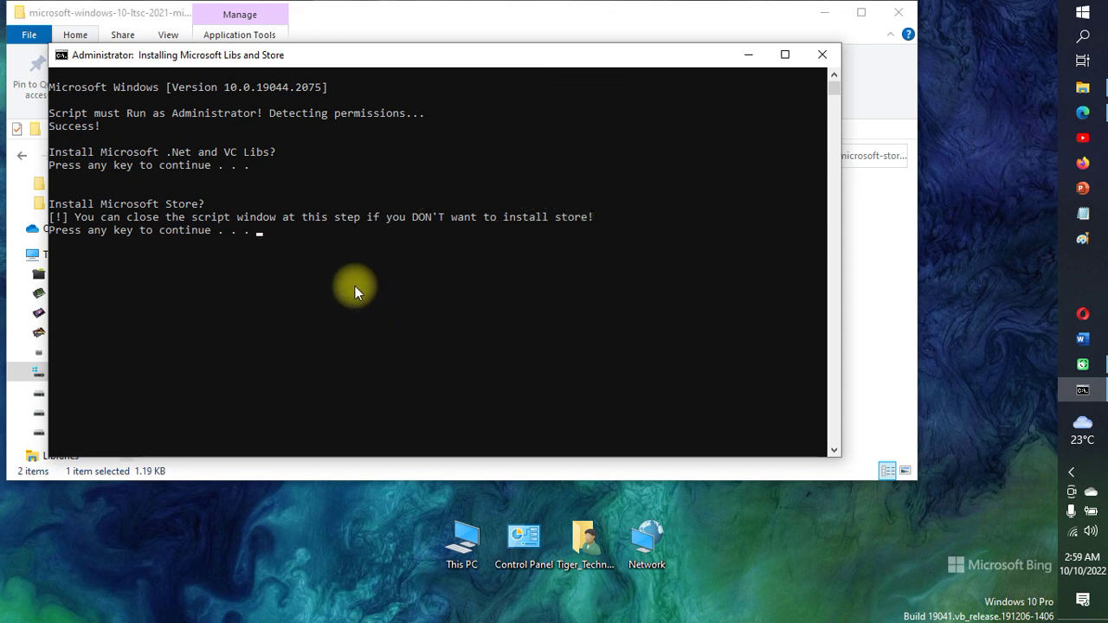
key("Return")
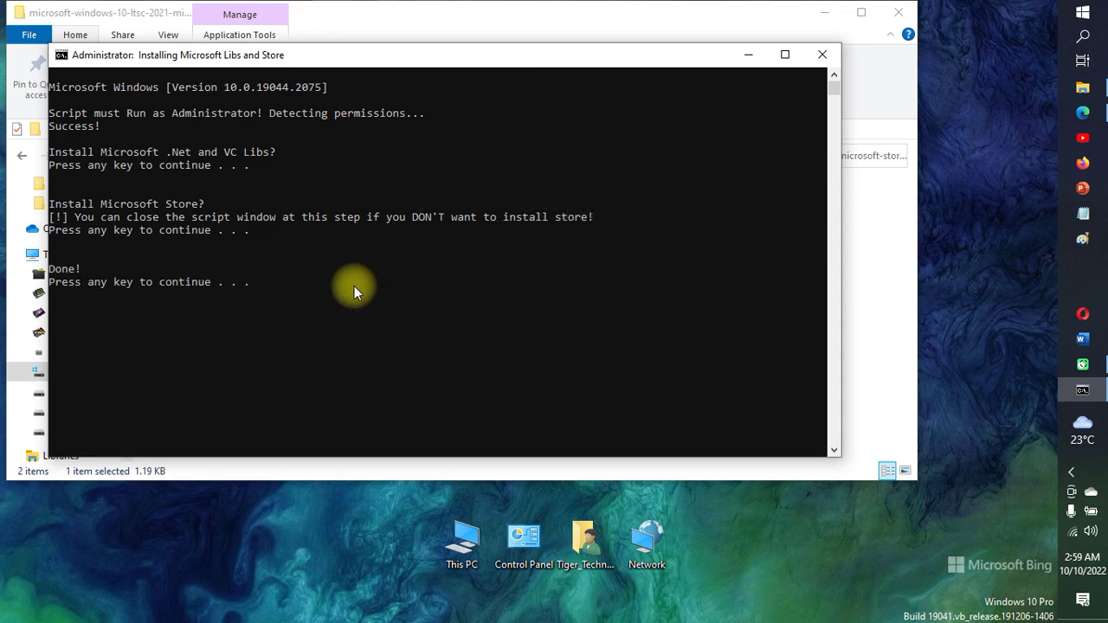
key("Return")
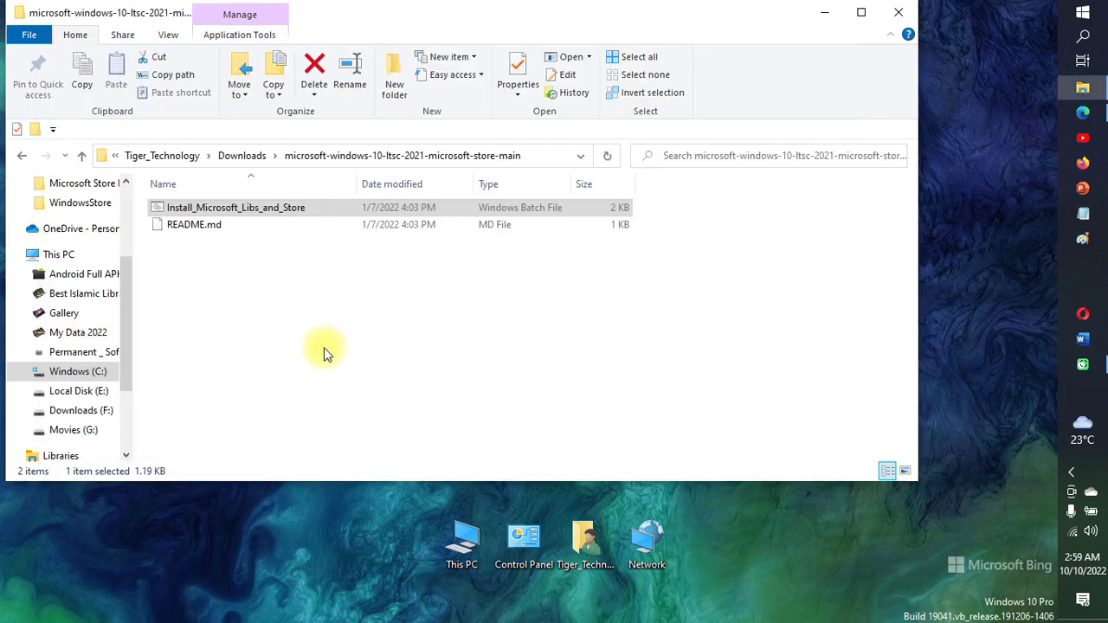
Step: Delete the downloaded ZIP and its extracted folder from Downloads and close File Explorer
left_click(81, 158)
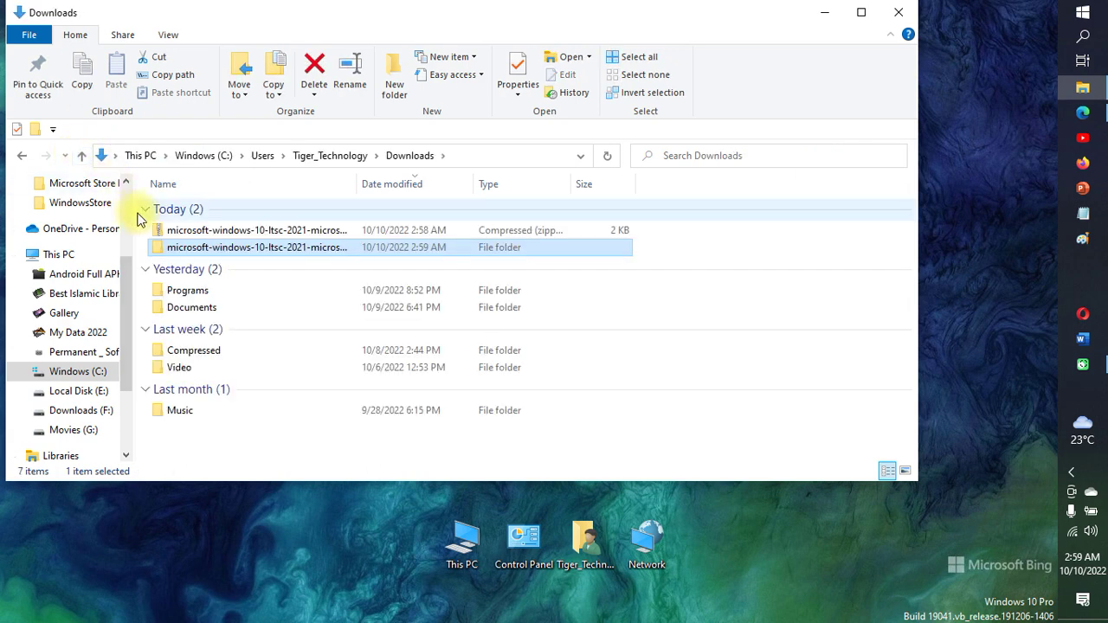
left_click(214, 230, "ctrl")
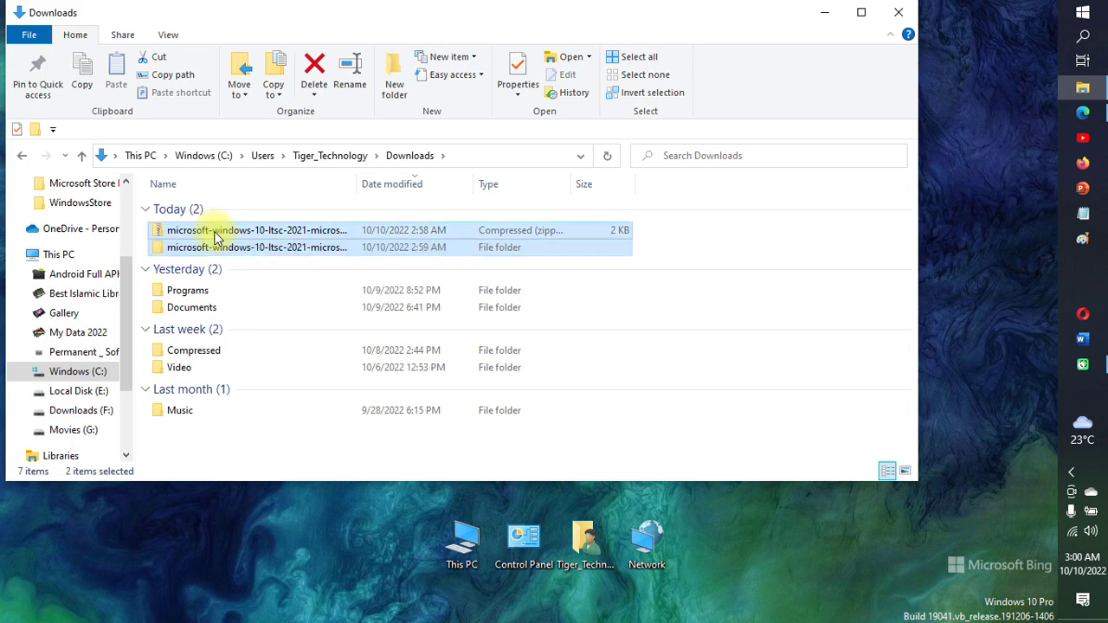
left_click(314, 64)
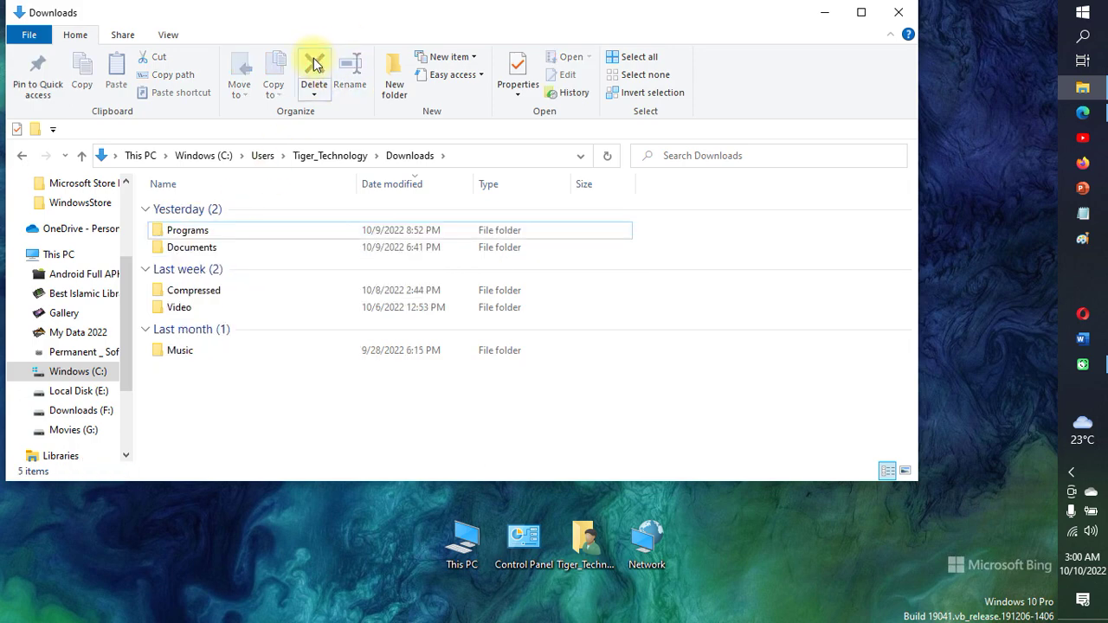
left_click(896, 13)
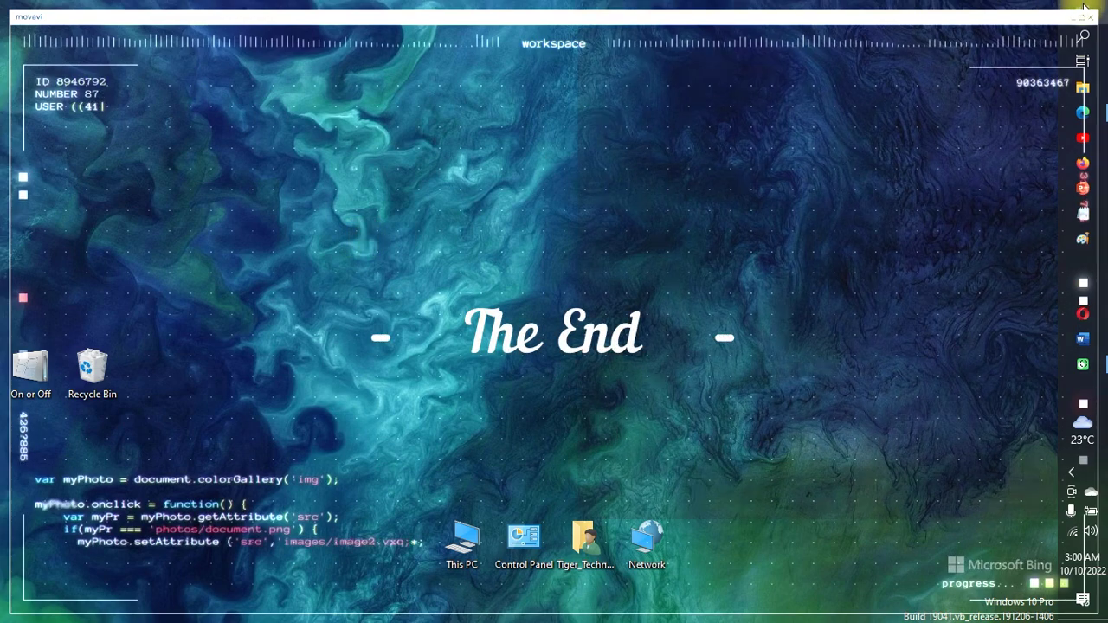
Step: Launch Microsoft Store from its Start menu tile and maximize its window
left_click(1085, 7)
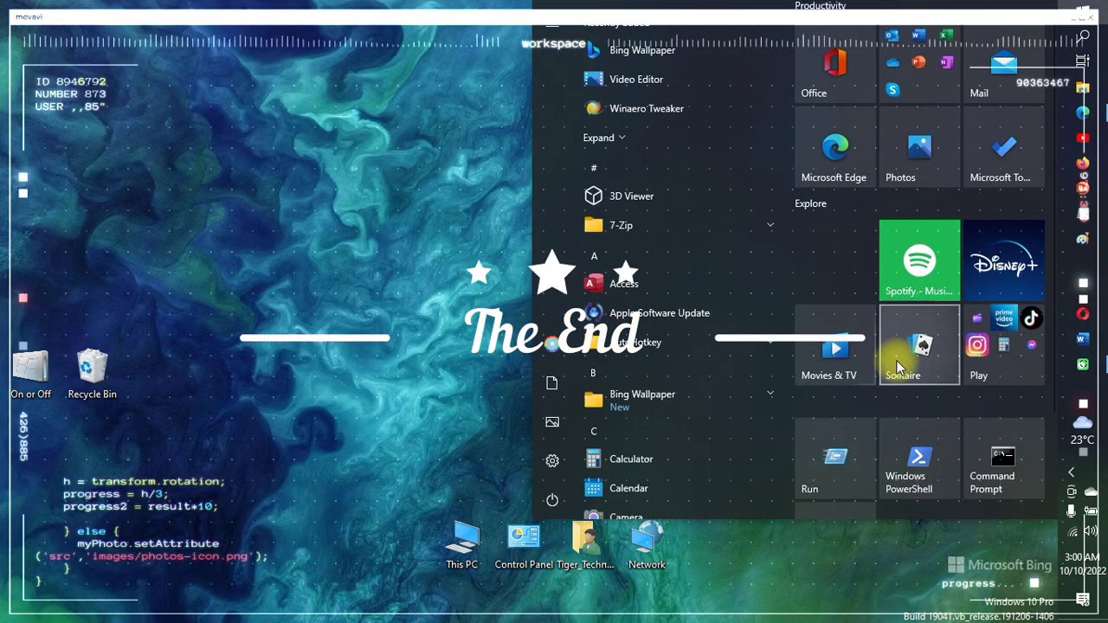
scroll(896, 360, "down", 2)
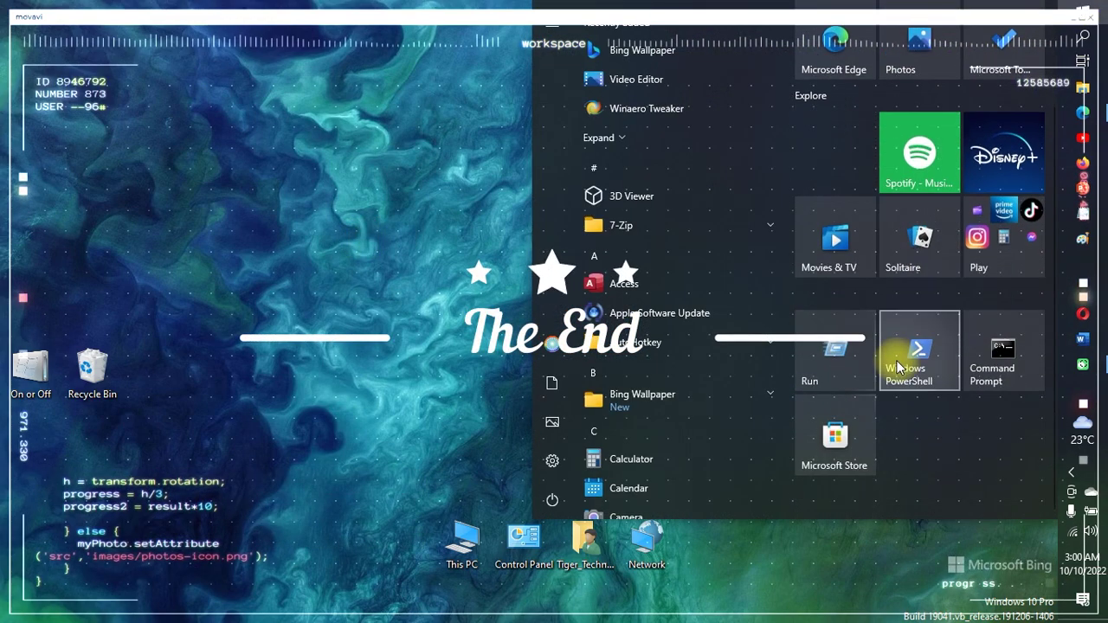
left_click(822, 439)
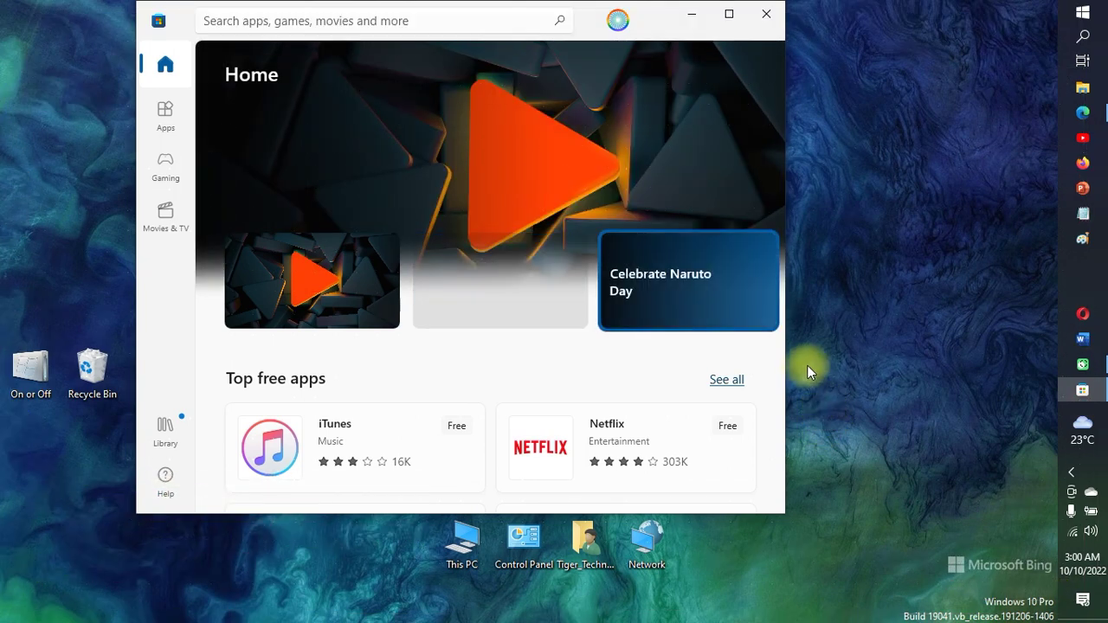
left_click(728, 15)
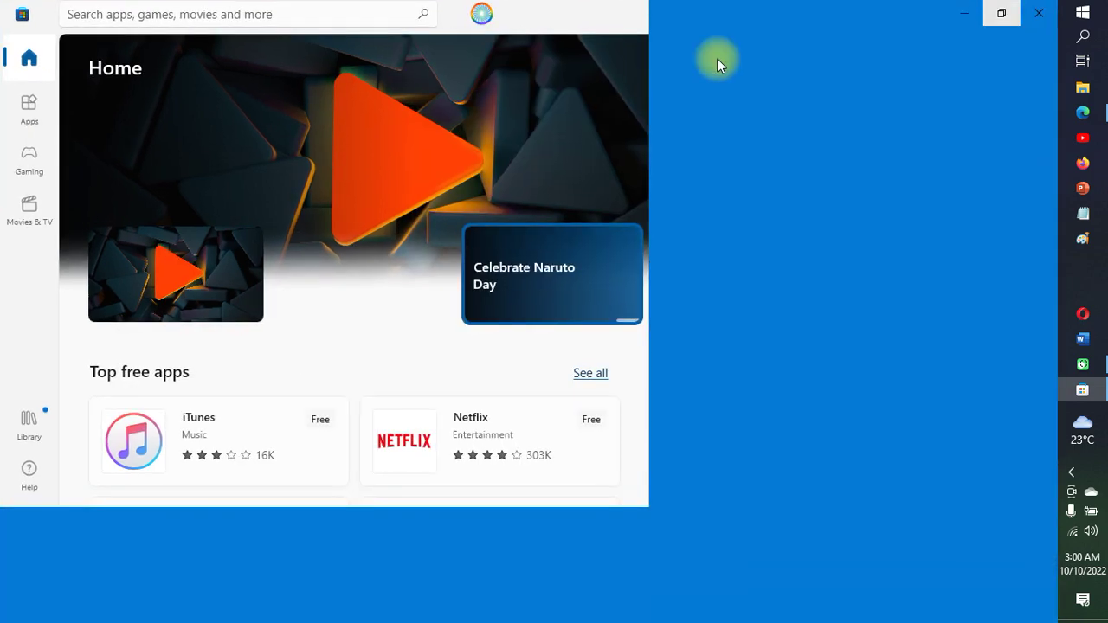
scroll(437, 368, "down", 1)
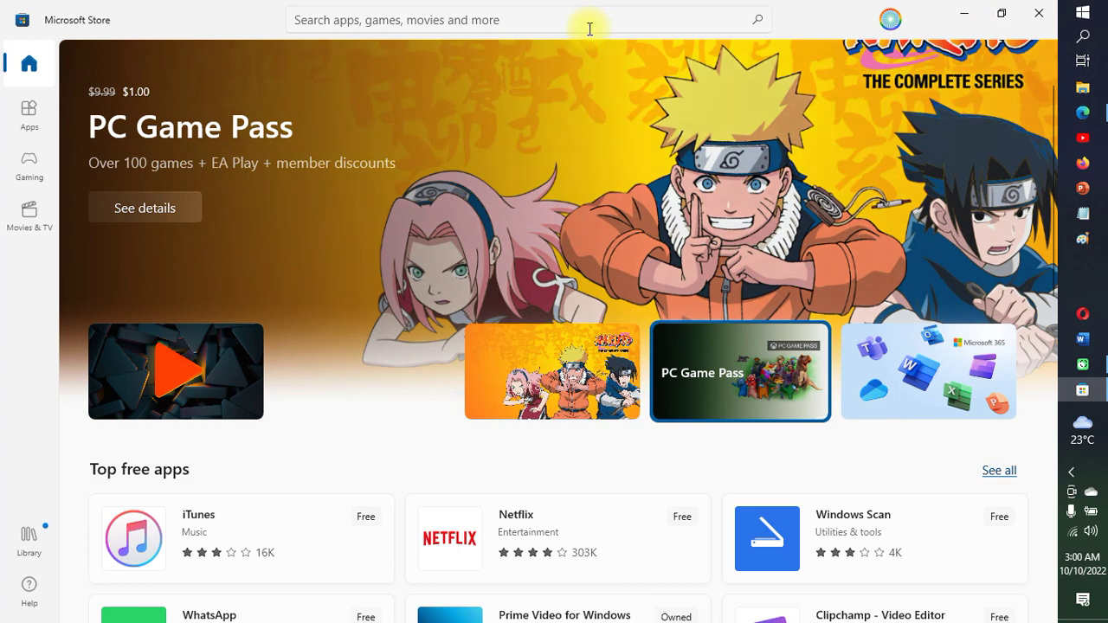
Step: Search the store for "whatsapp" and open the WhatsApp app page
left_click(590, 29)
type("what")
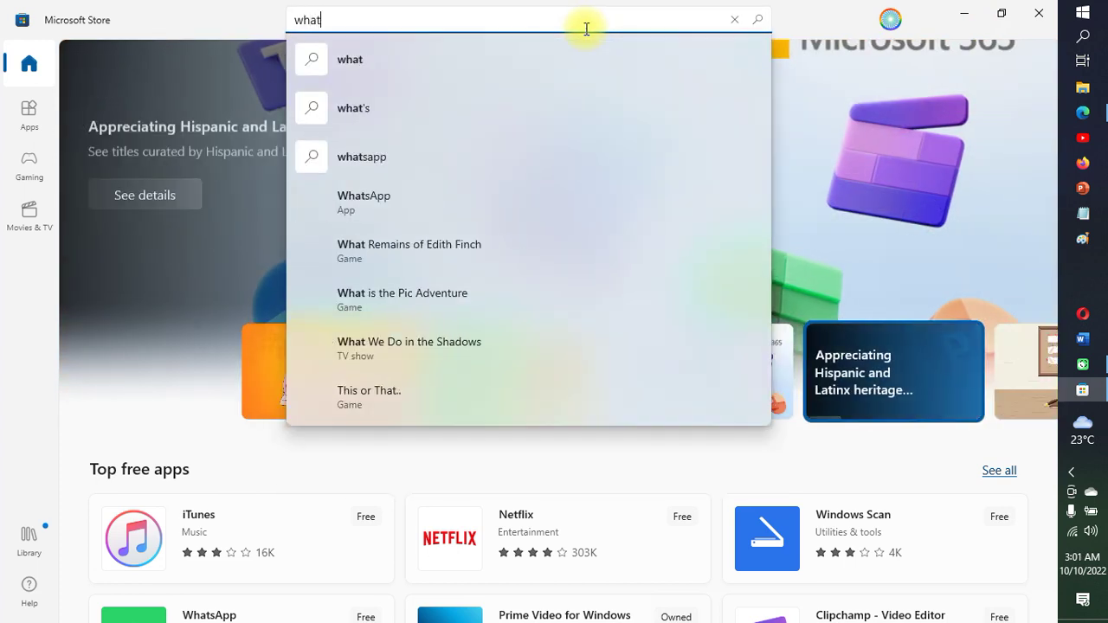
type("sapp")
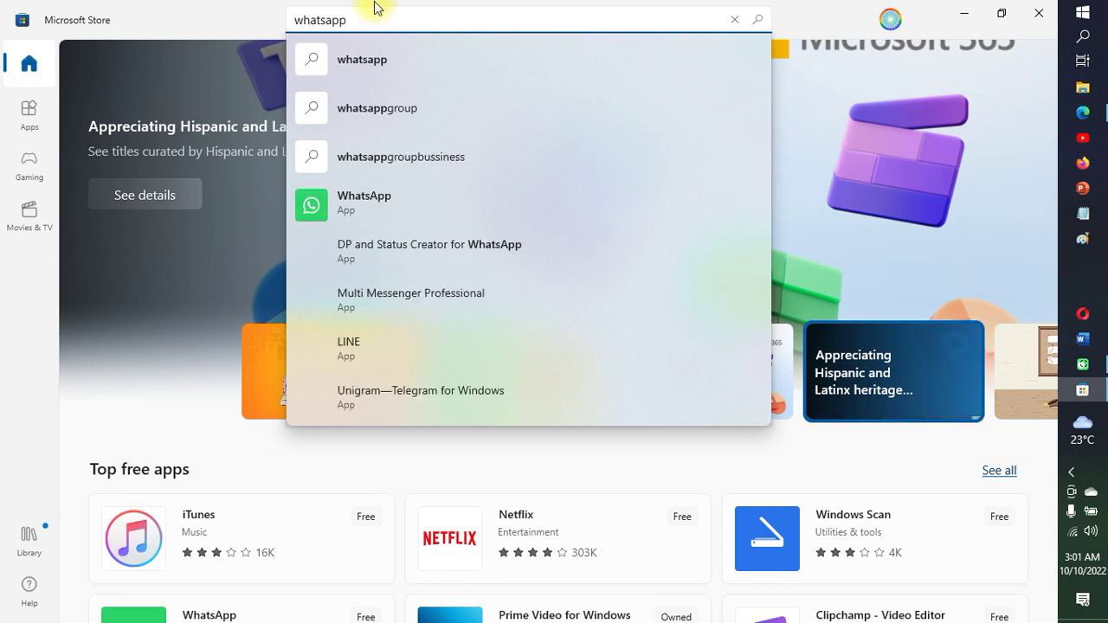
left_click(350, 200)
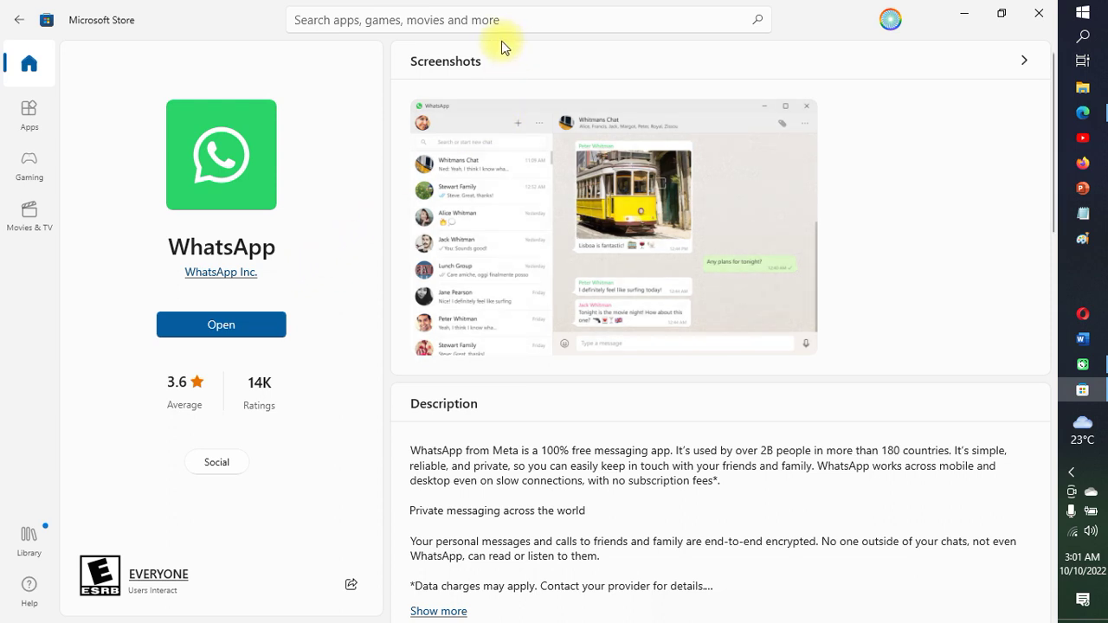
Step: Search the store for "samsung flow" and open the Samsung Flow app page
left_click(520, 24)
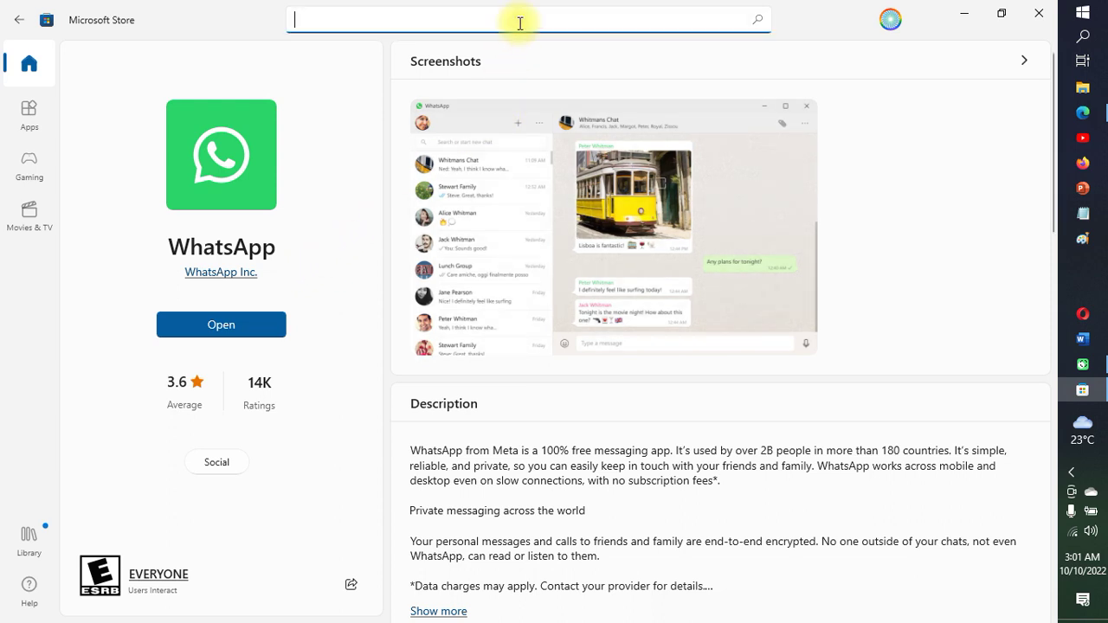
type("samsung flo")
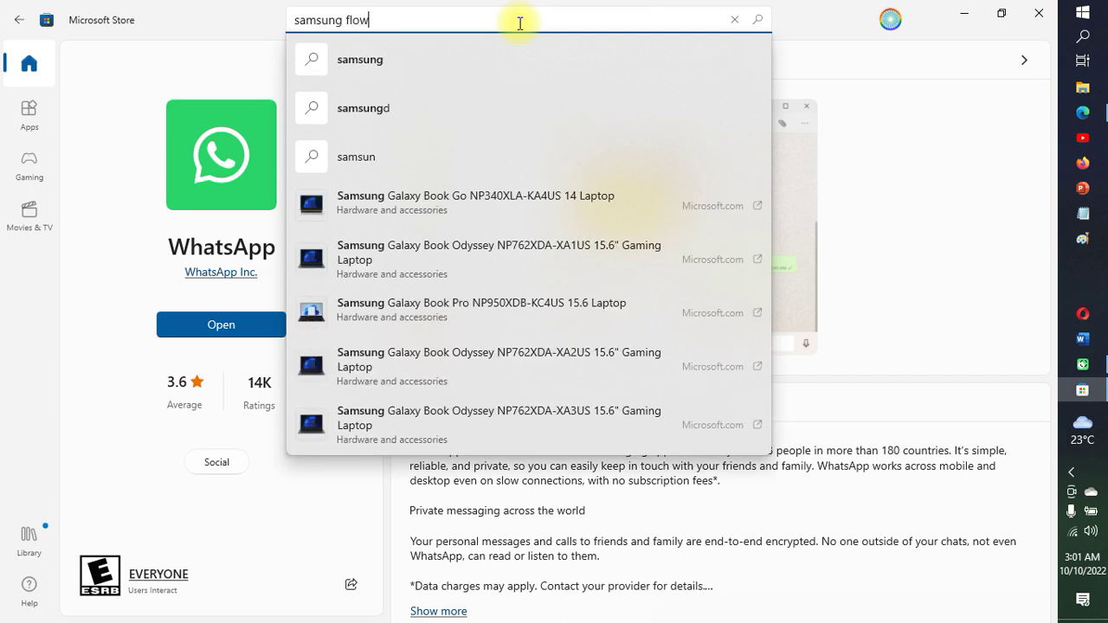
type("w")
left_click(389, 102)
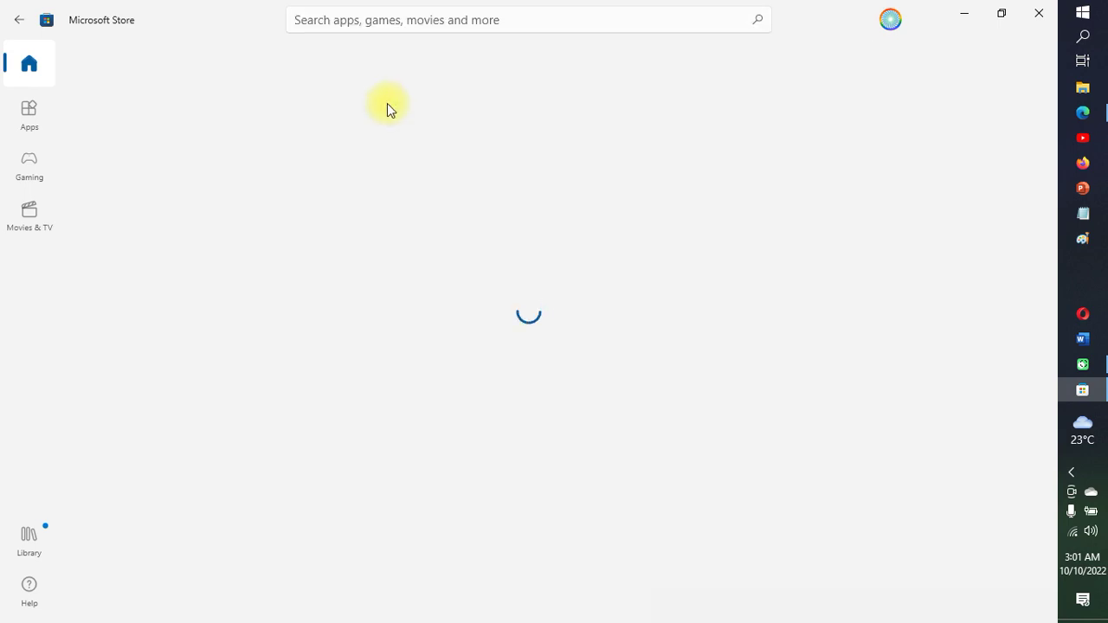
Step: Search the store for "quick", open the Quick Assist page and install the app
left_click(426, 19)
type("quic")
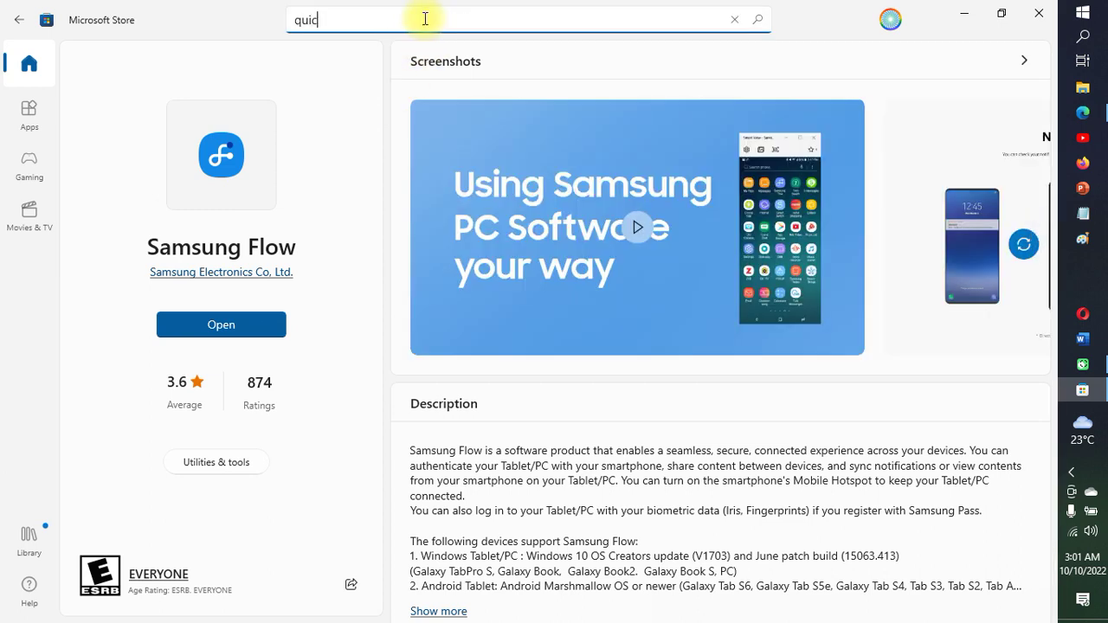
type("k")
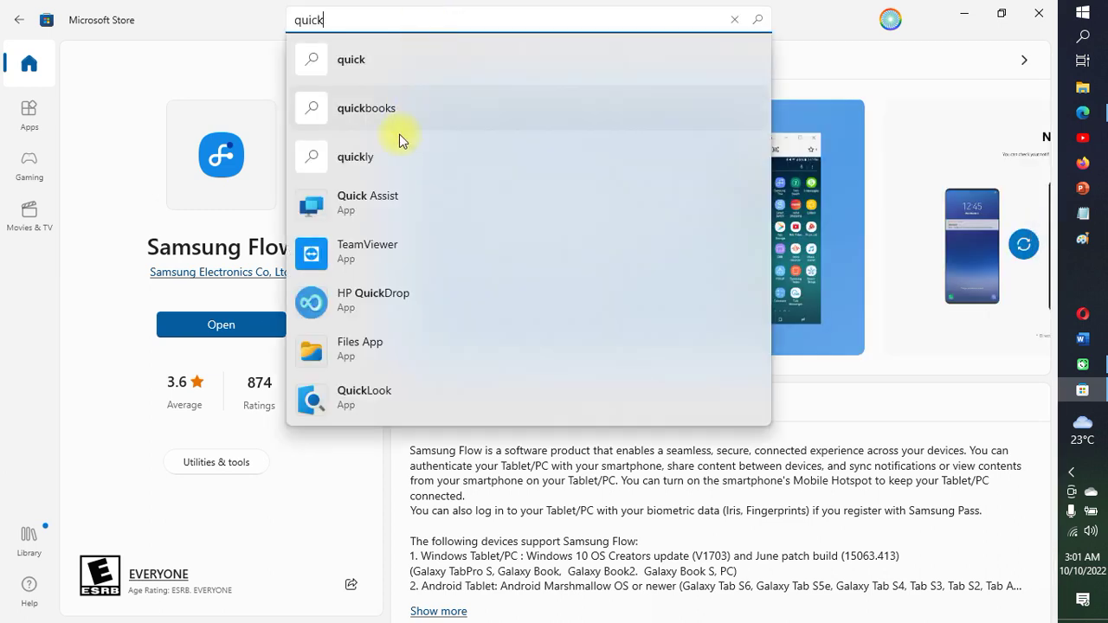
left_click(379, 201)
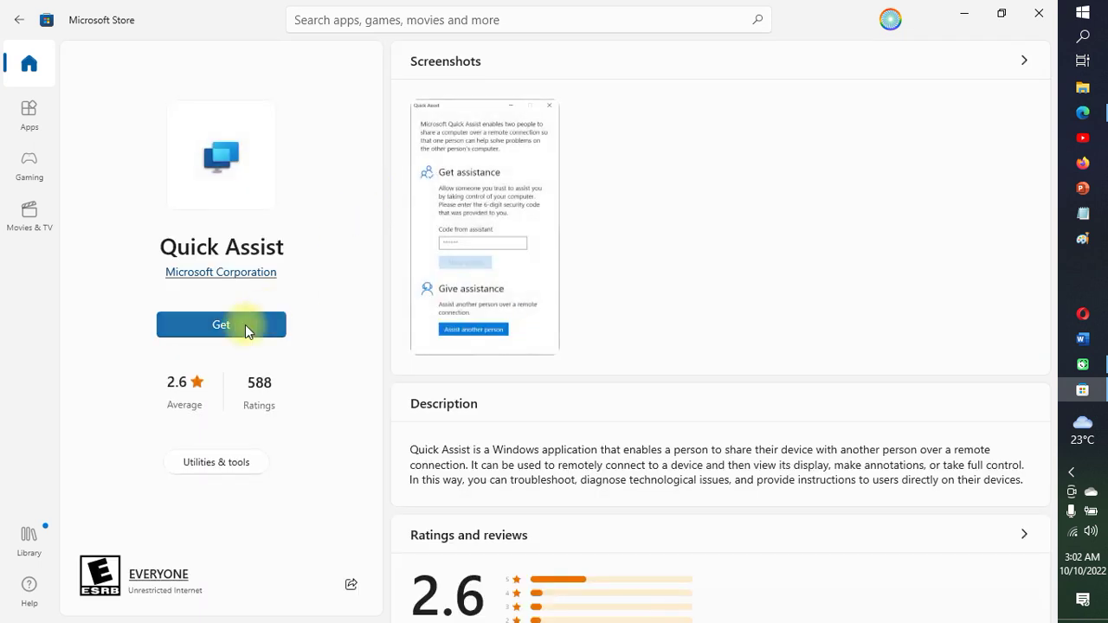
left_click(232, 327)
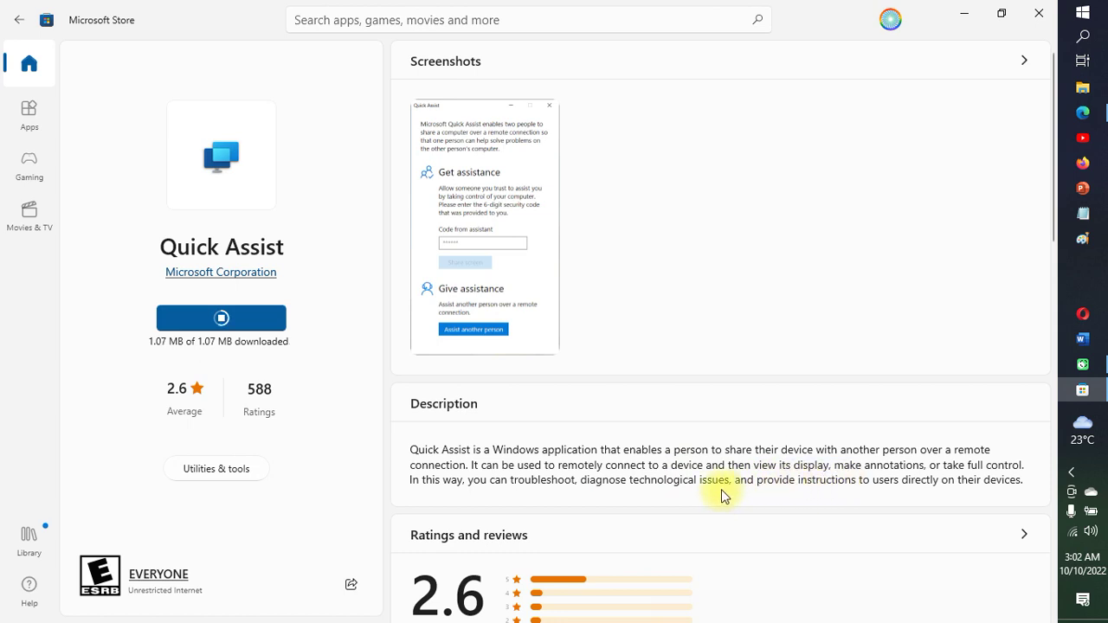
left_click_drag(468, 481, 696, 478)
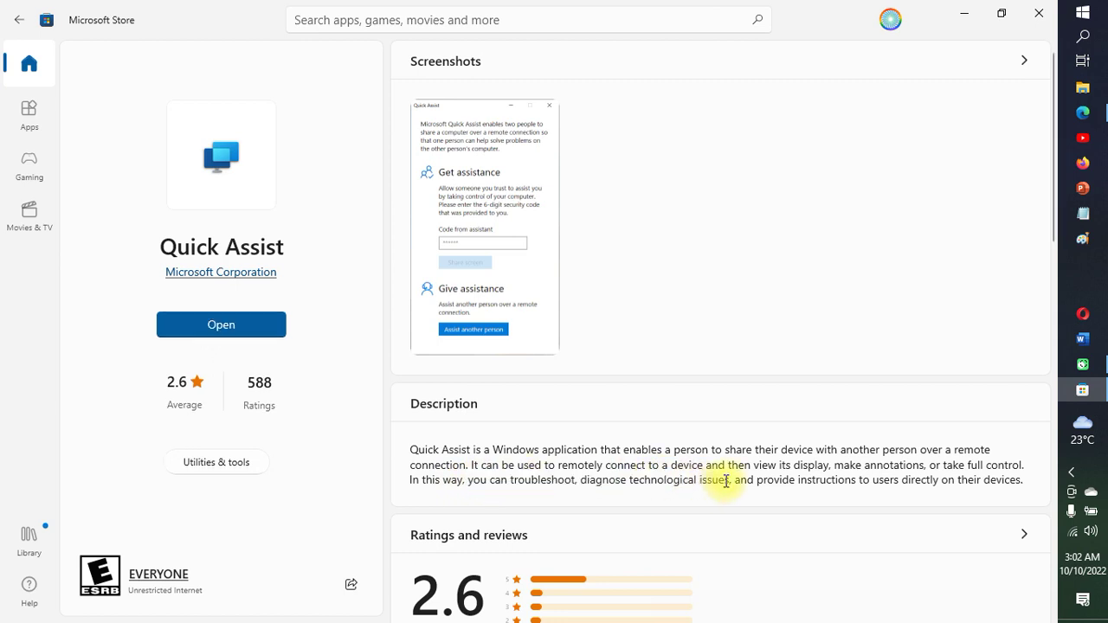
left_click_drag(945, 485, 465, 482)
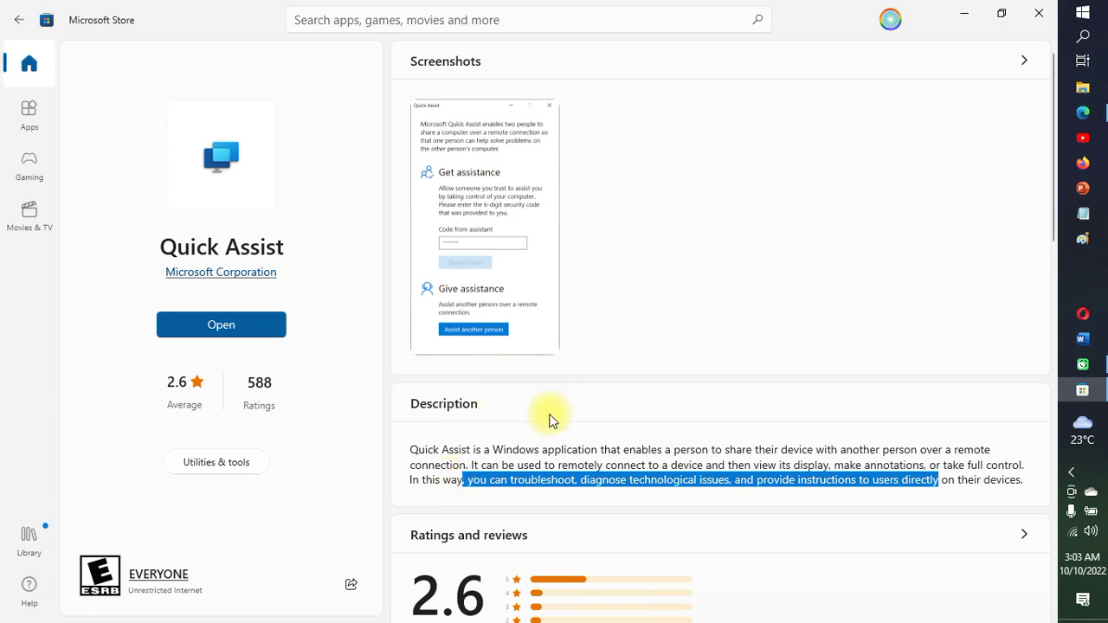
Step: Launch Quick Assist from its store page, restore the store window and arrange the two windows side by side
left_click(280, 318)
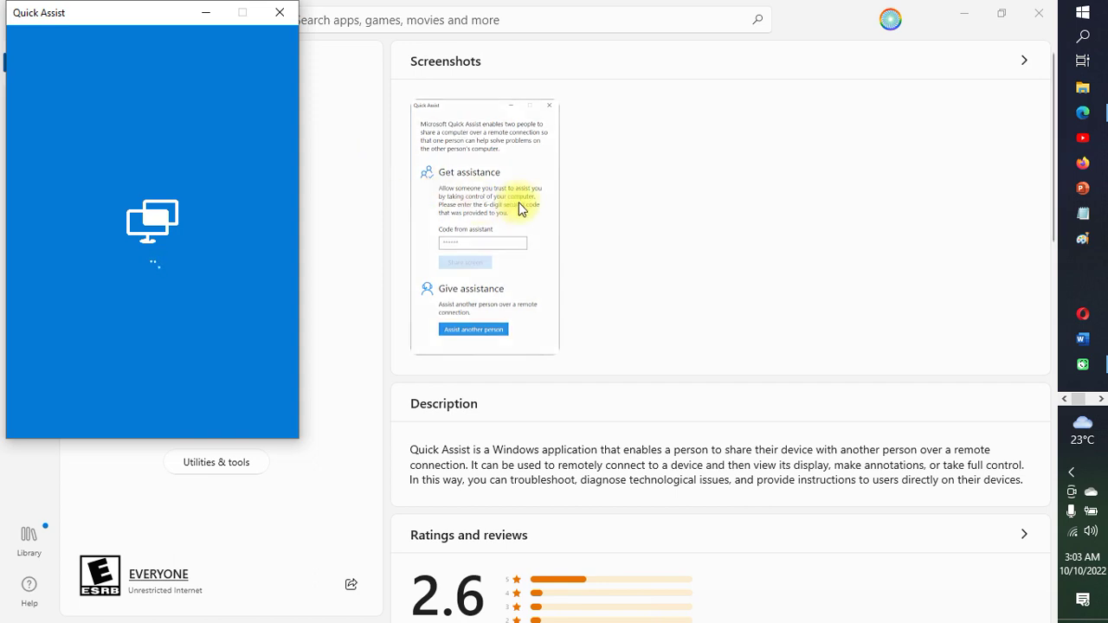
left_click(1002, 15)
left_click_drag(680, 40, 965, 66)
left_click_drag(143, 13, 200, 141)
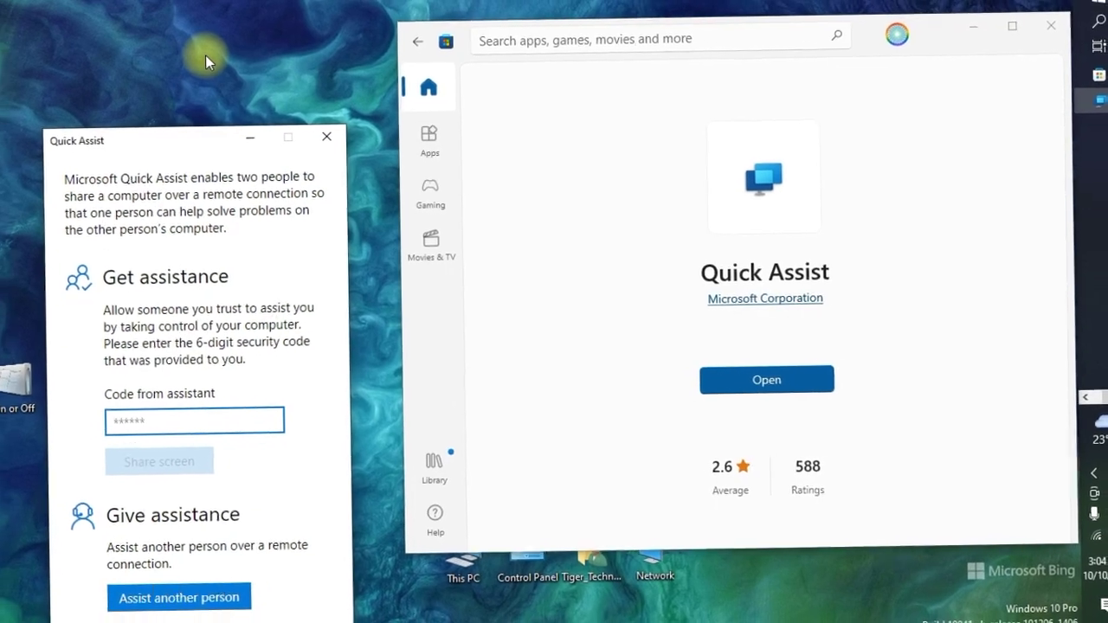
Step: Start entering the security code from the assistant under Get assistance in Quick Assist
scroll(576, 239, "down", 2)
scroll(576, 239, "up", 1)
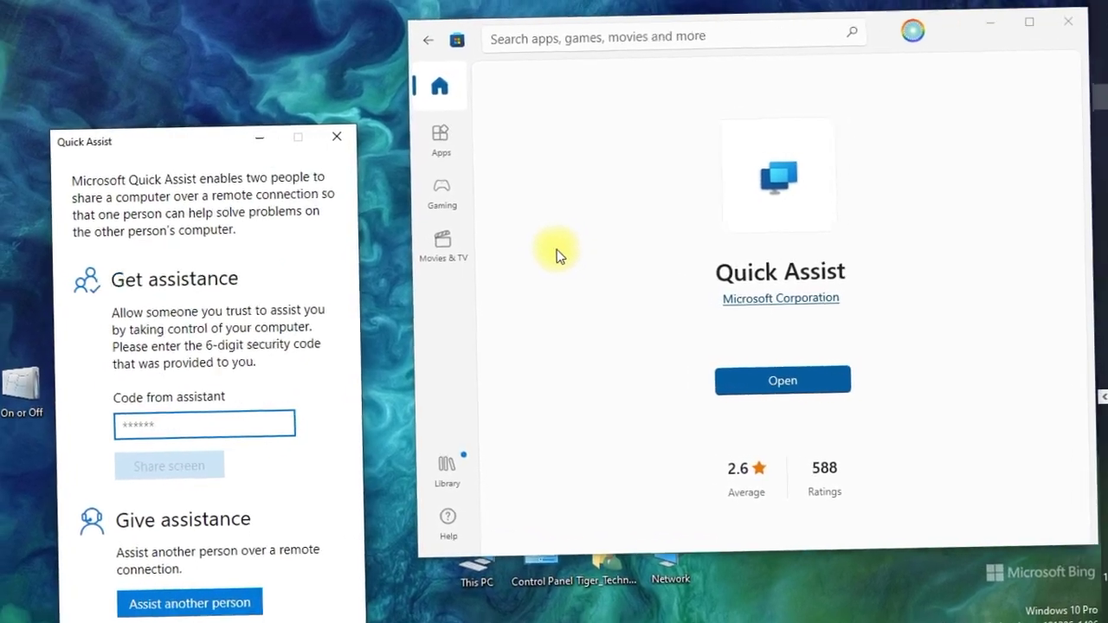
type("0")
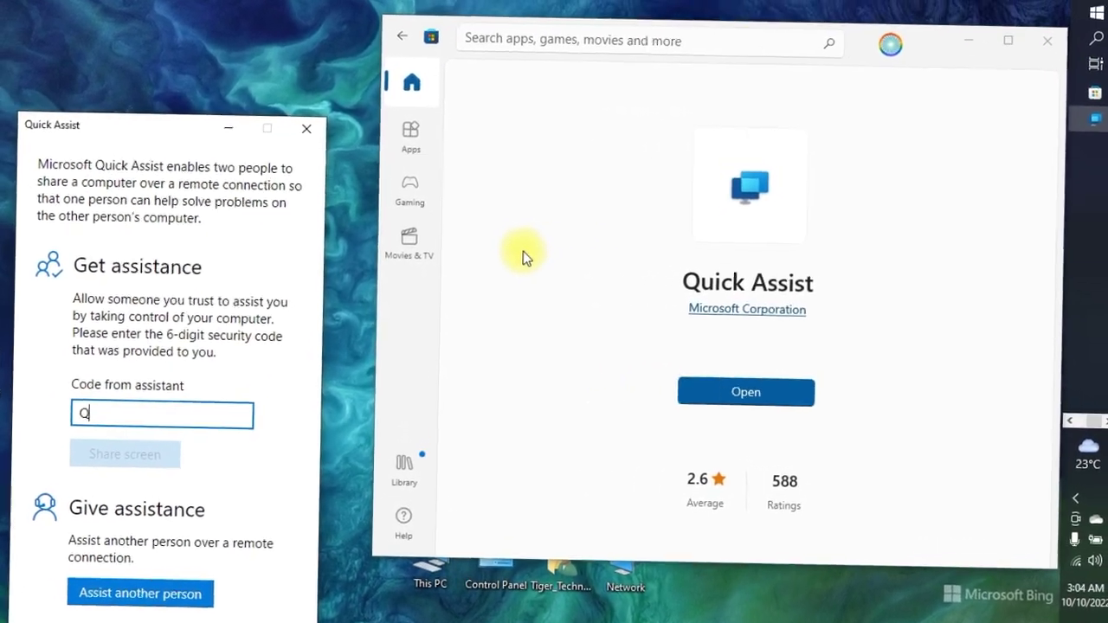